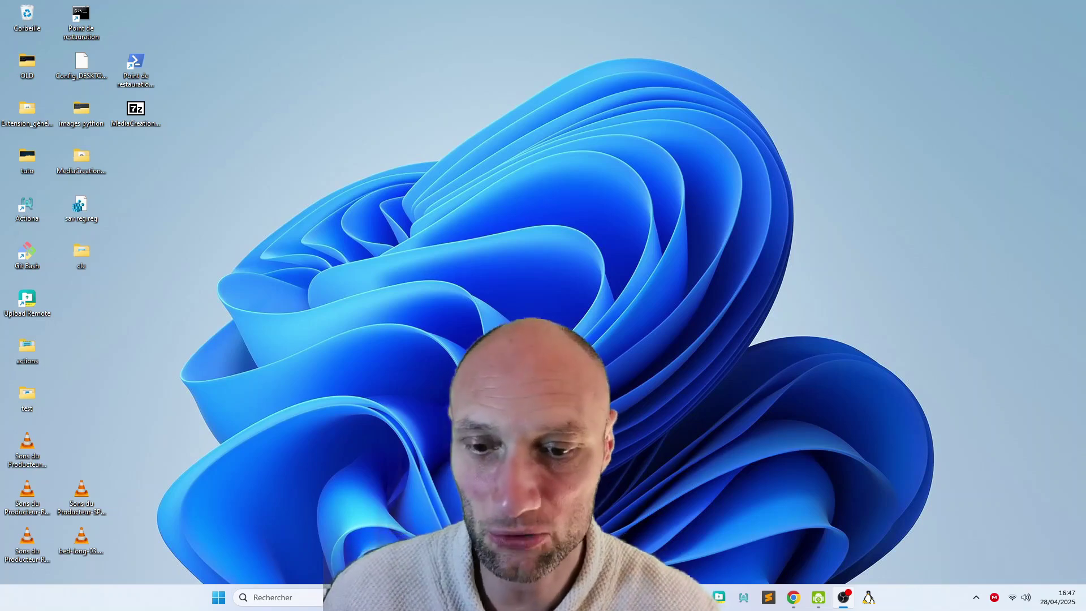
pyautogui.moveTo(369, 597)
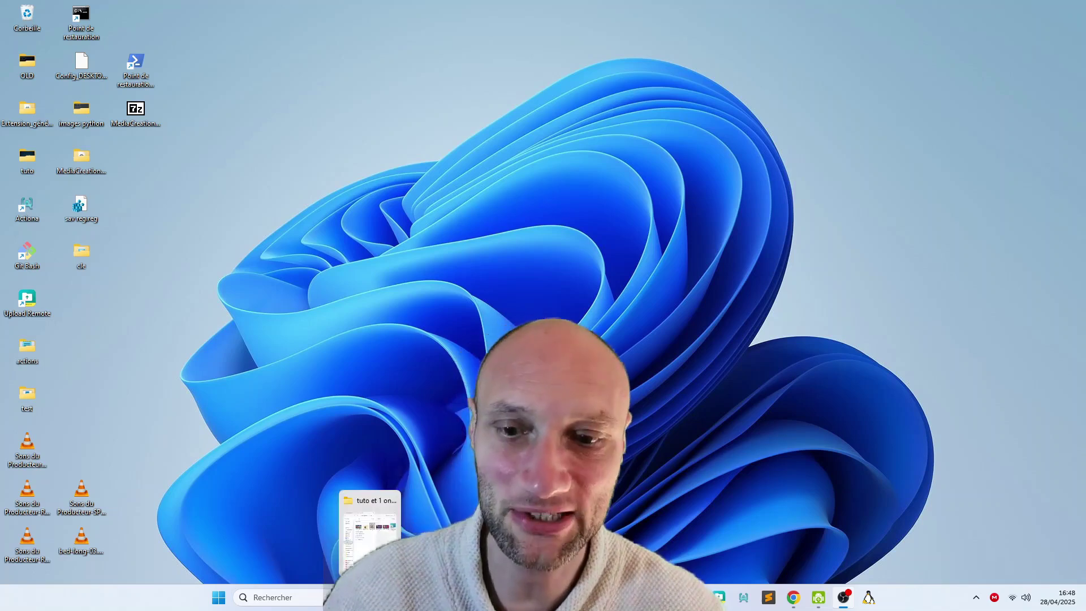
pyautogui.hotkey('alt', 'space')
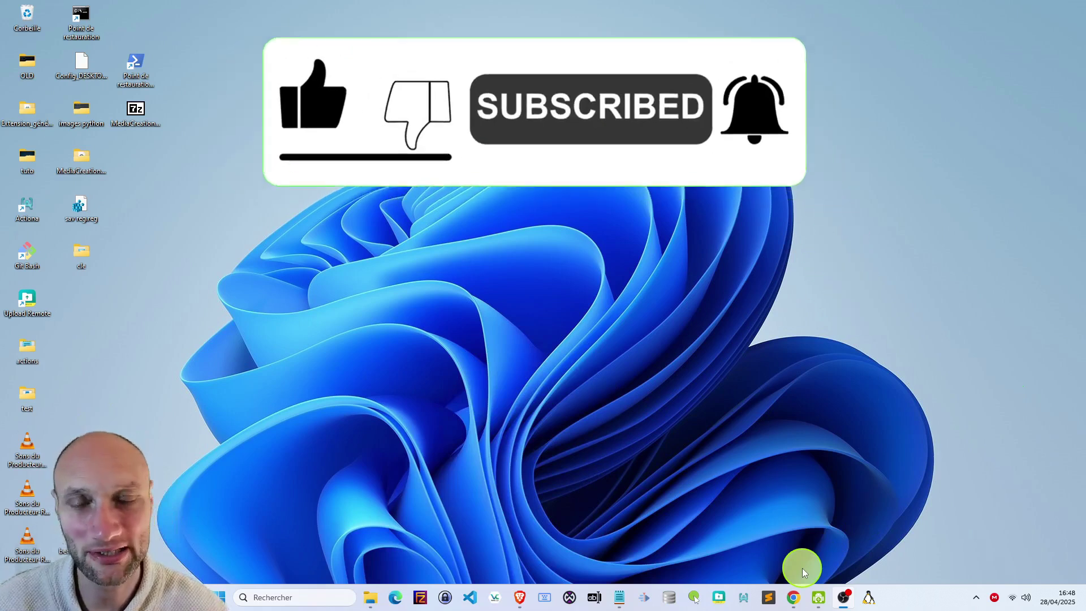
# - Switch to Chrome, bring up the mucommander.com page and review the muCommander features list
pyautogui.click(793, 597)
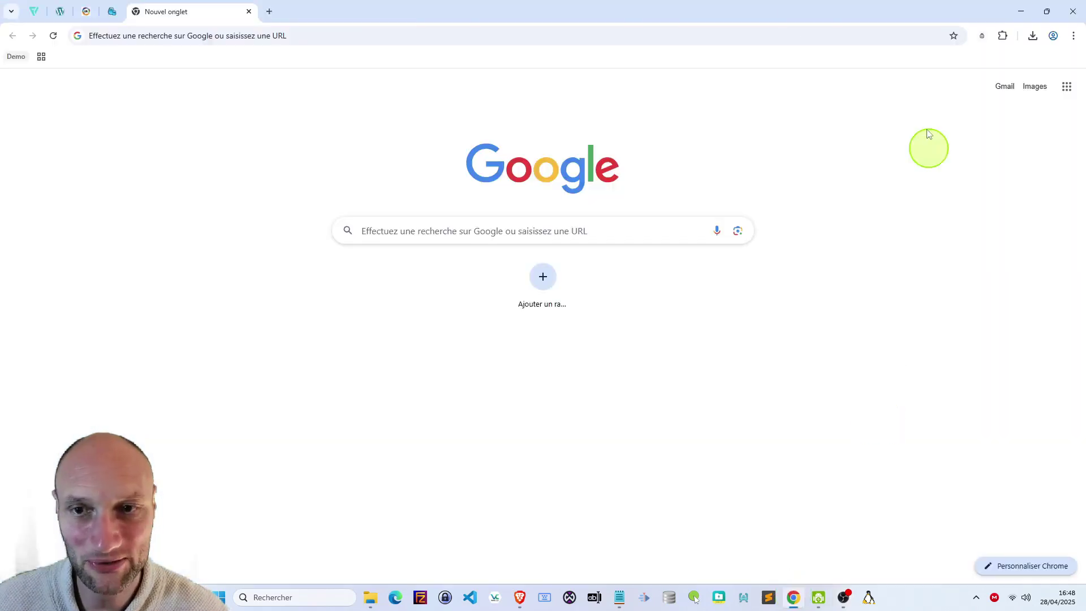
pyautogui.click(111, 12)
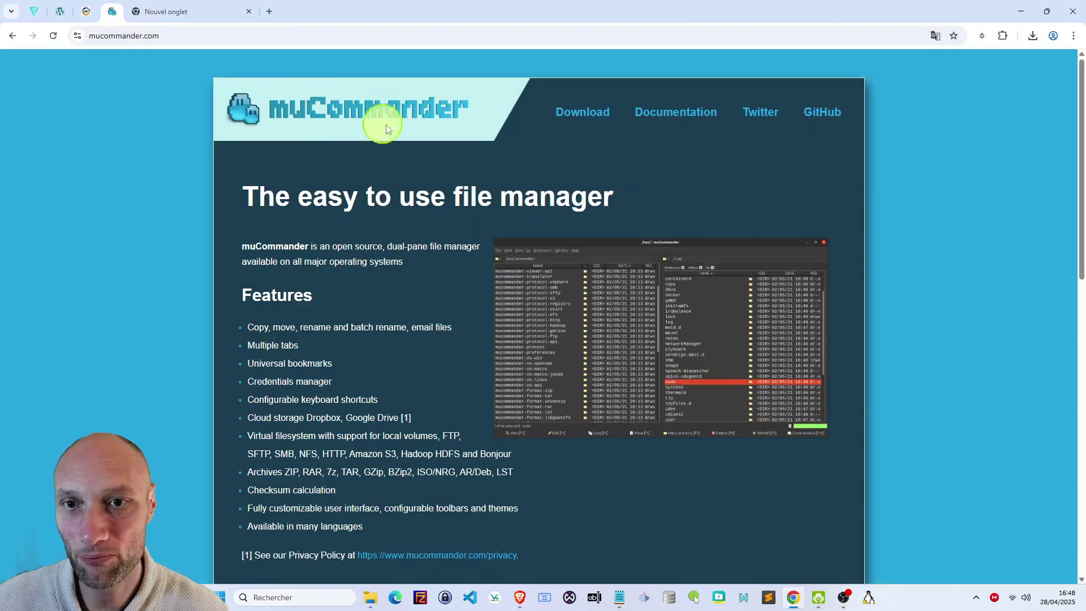
pyautogui.scroll(-1, 633, 300)
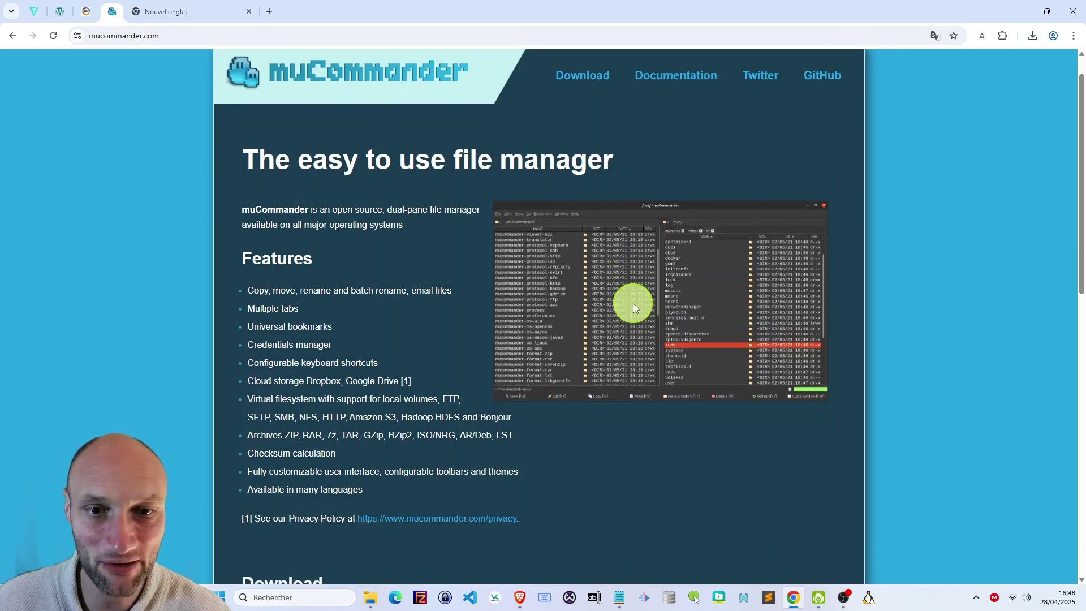
pyautogui.scroll(-1, 644, 286)
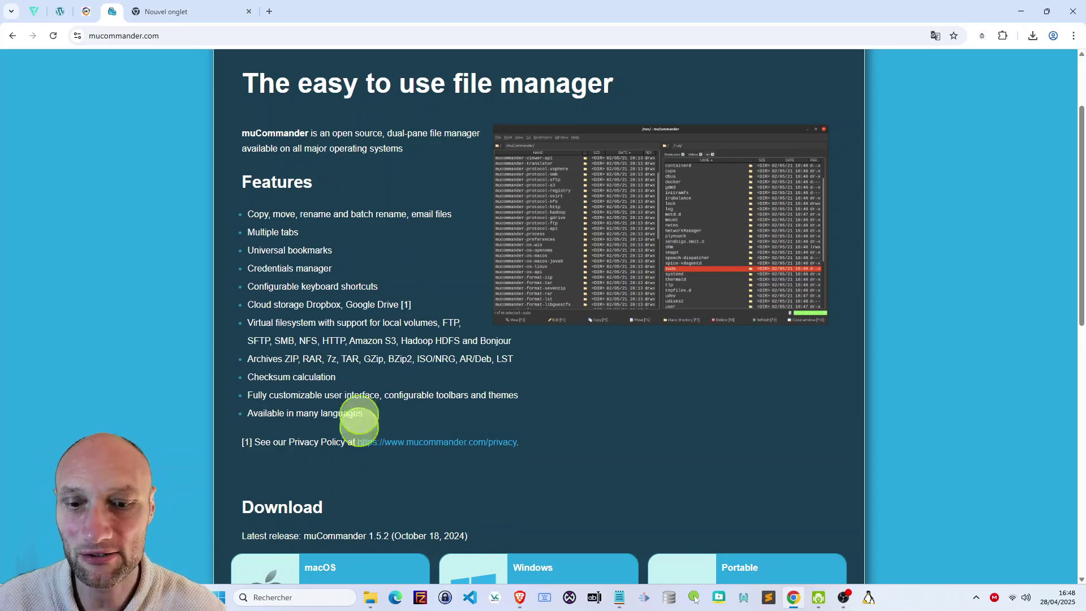
# - Switch to File Explorer, move its window aside, open an extra tab beside tuto and close it, and return to the muCommander page
pyautogui.click(368, 602)
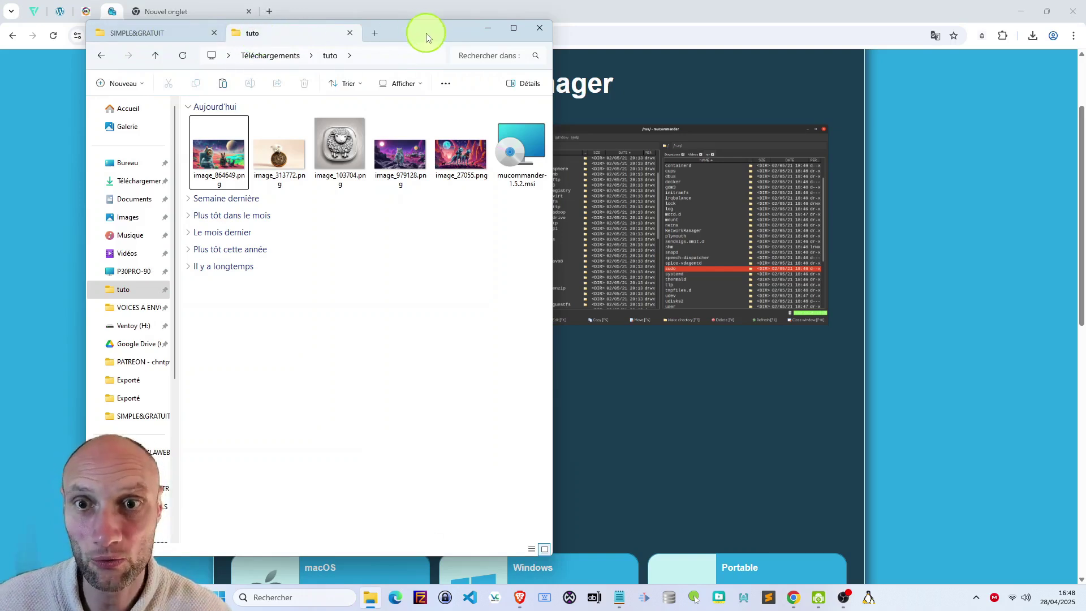
pyautogui.moveTo(424, 31); pyautogui.dragTo(649, 77)
pyautogui.click(602, 79)
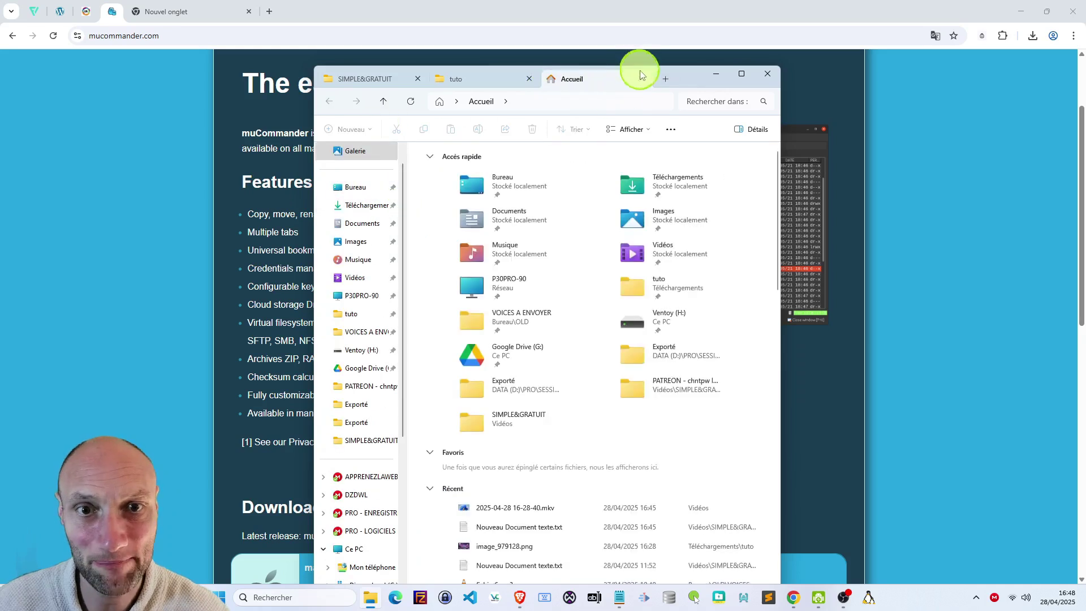
pyautogui.click(640, 78)
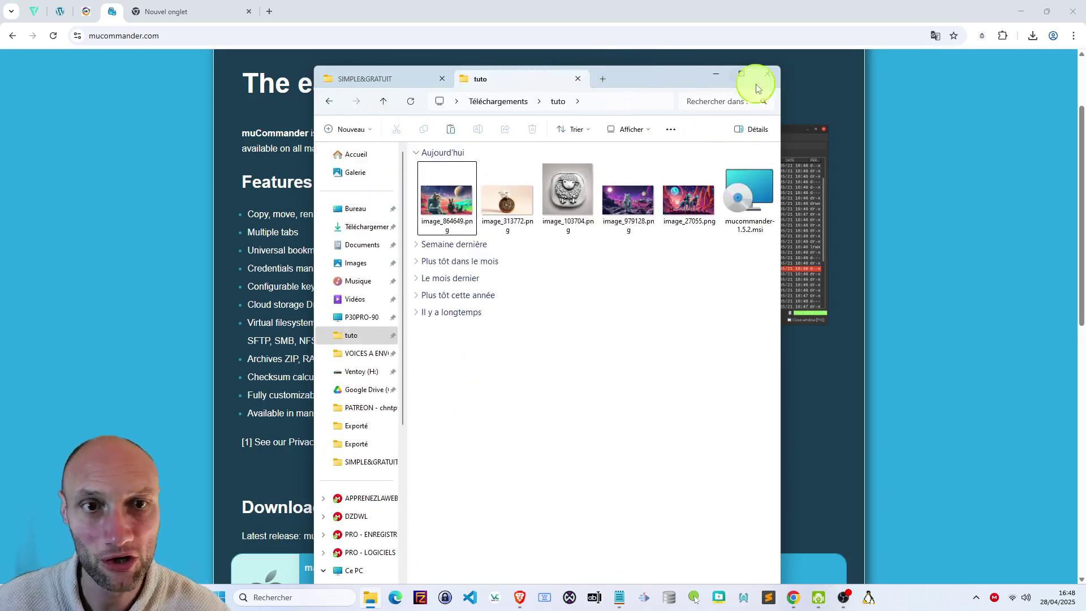
pyautogui.click(850, 194)
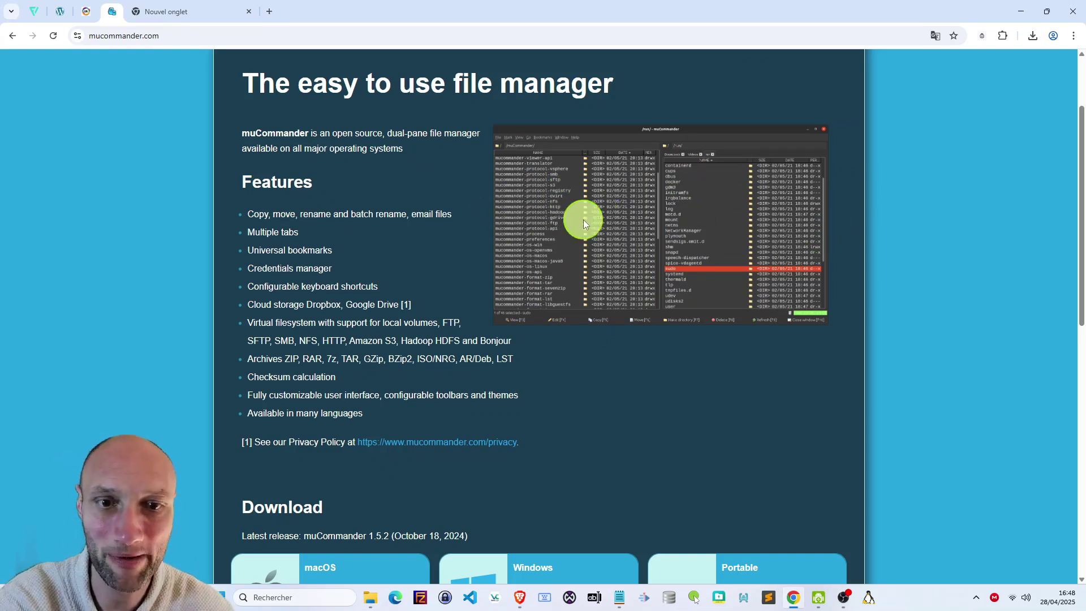
# - Start downloading the Windows MSI installer of muCommander v1.5.2 from the Download section
pyautogui.scroll(-2, 532, 255)
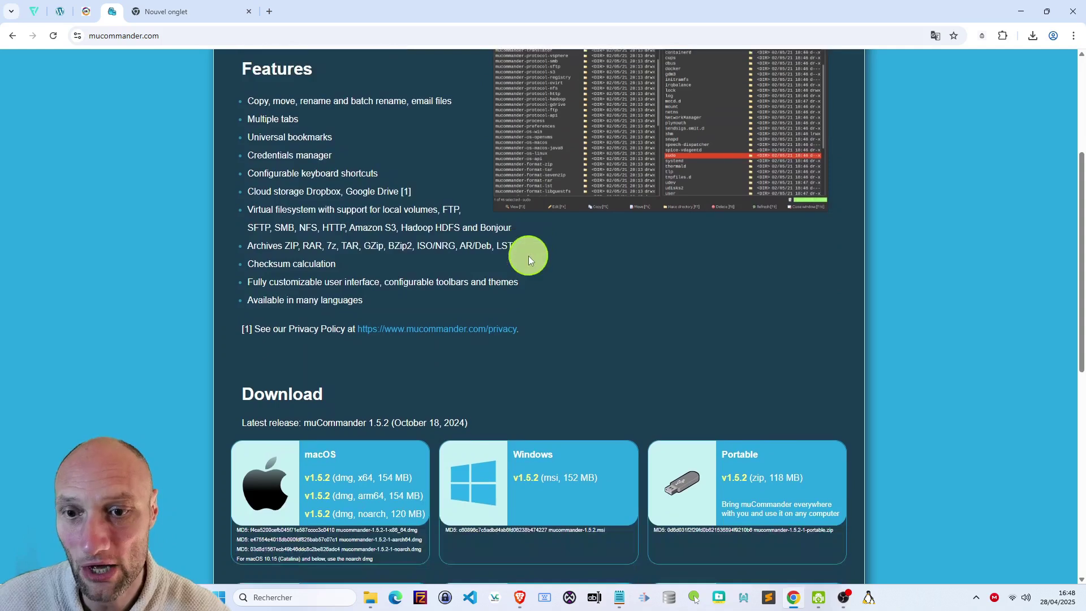
pyautogui.scroll(-3, 480, 260)
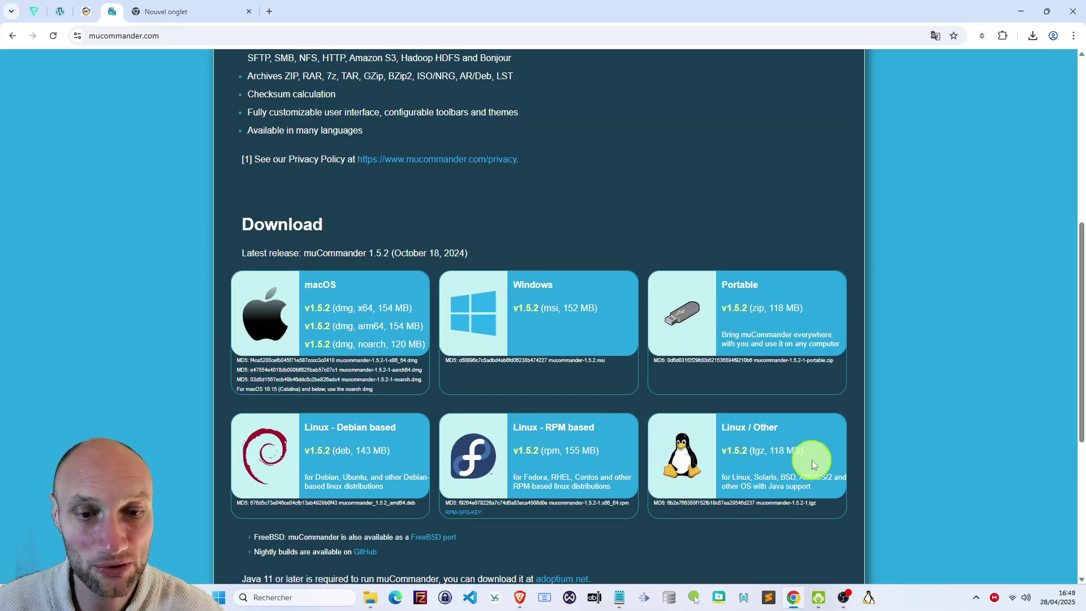
pyautogui.scroll(-2, 761, 437)
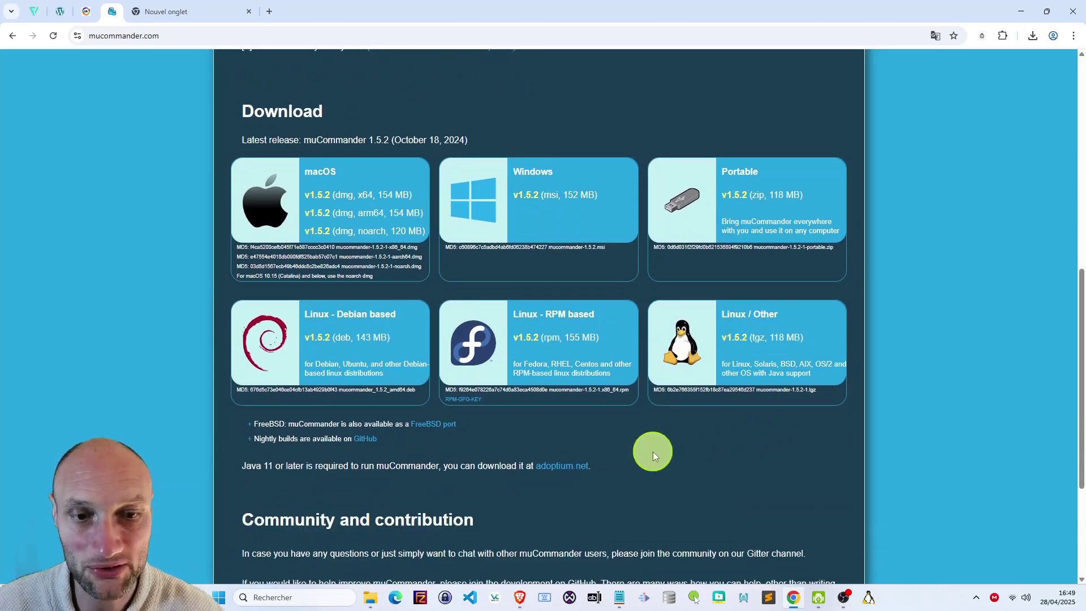
pyautogui.scroll(2, 596, 439)
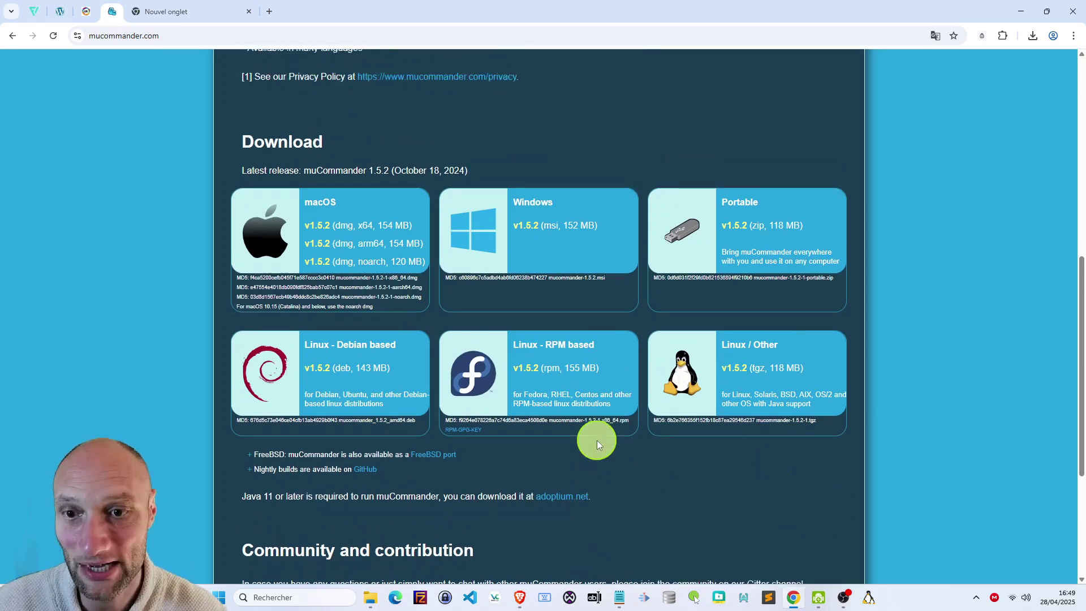
pyautogui.click(494, 324)
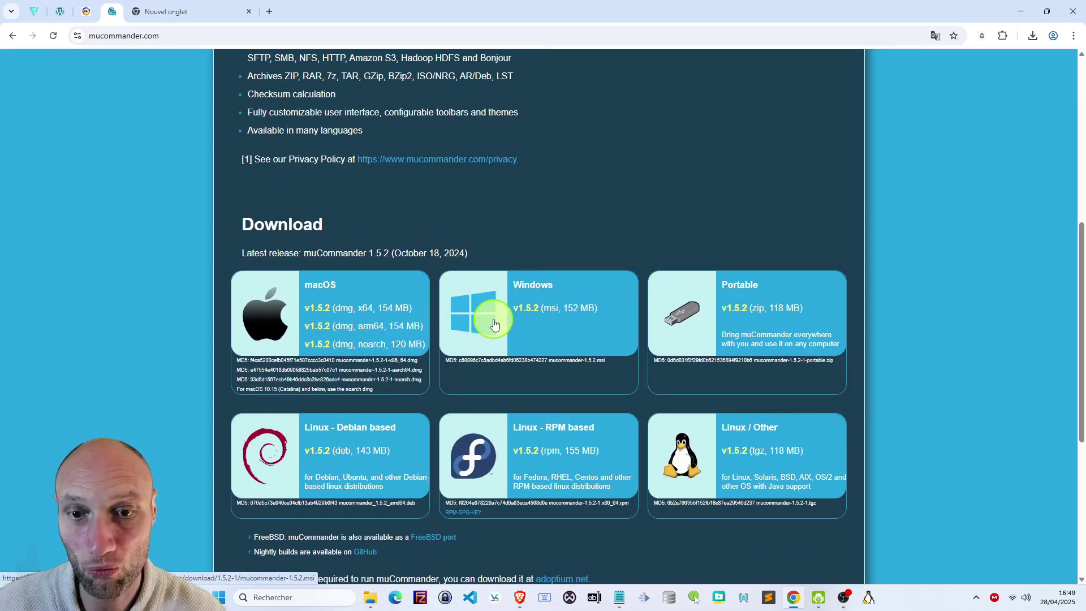
# - Cancel the running download of the muCommander installer and dismiss the recent downloads list
pyautogui.click(1032, 35)
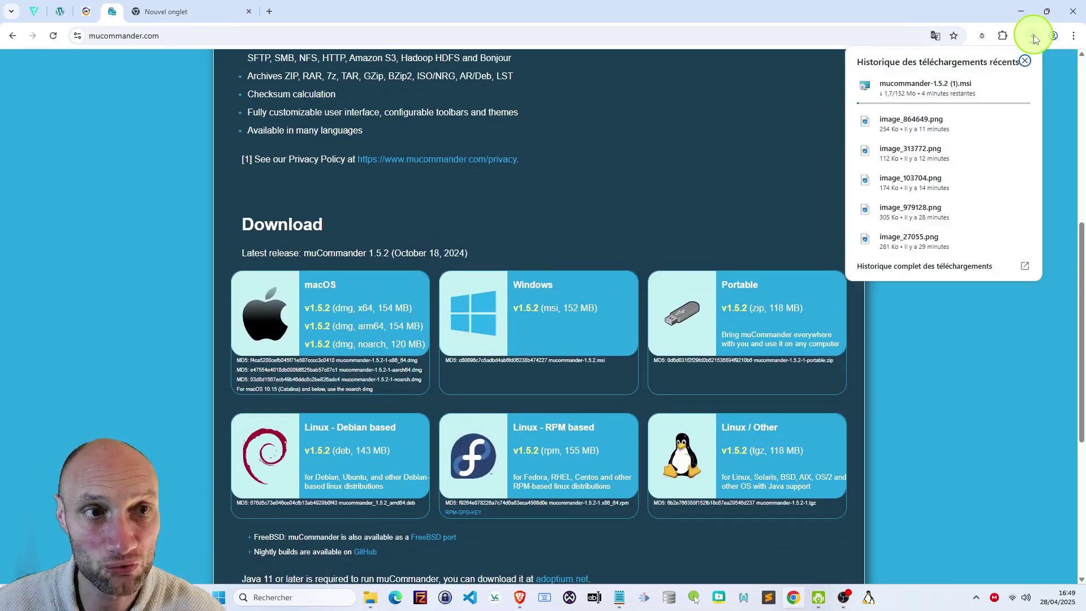
pyautogui.moveTo(973, 104)
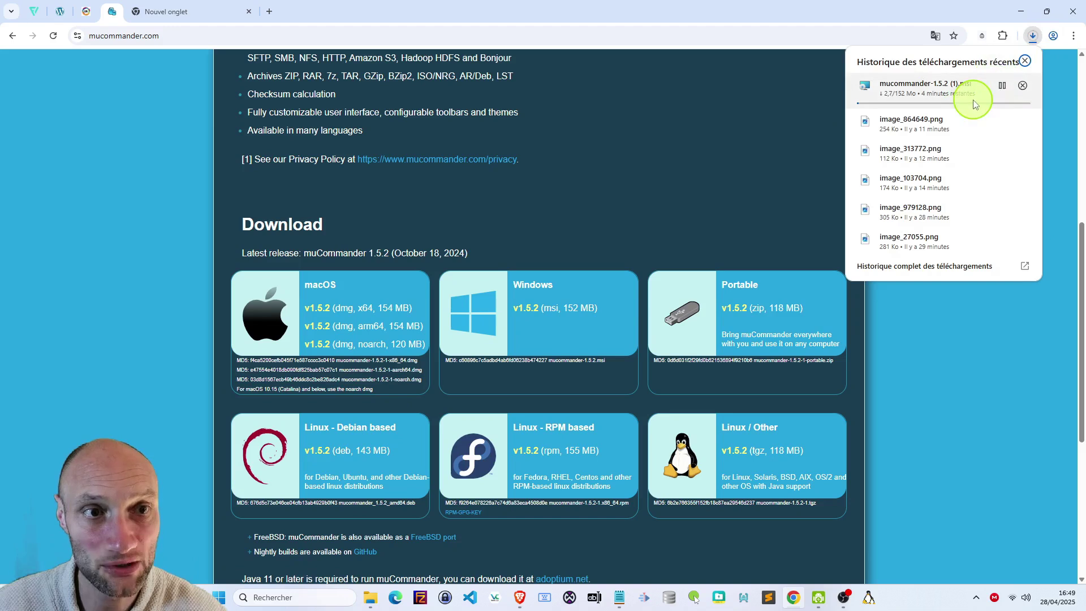
pyautogui.click(1023, 86)
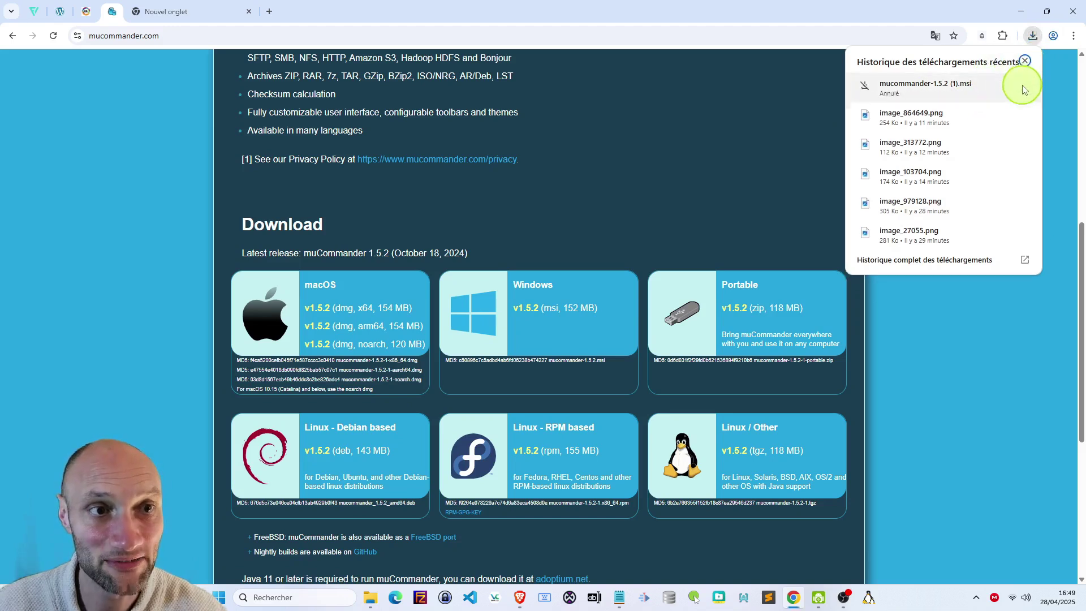
pyautogui.click(945, 460)
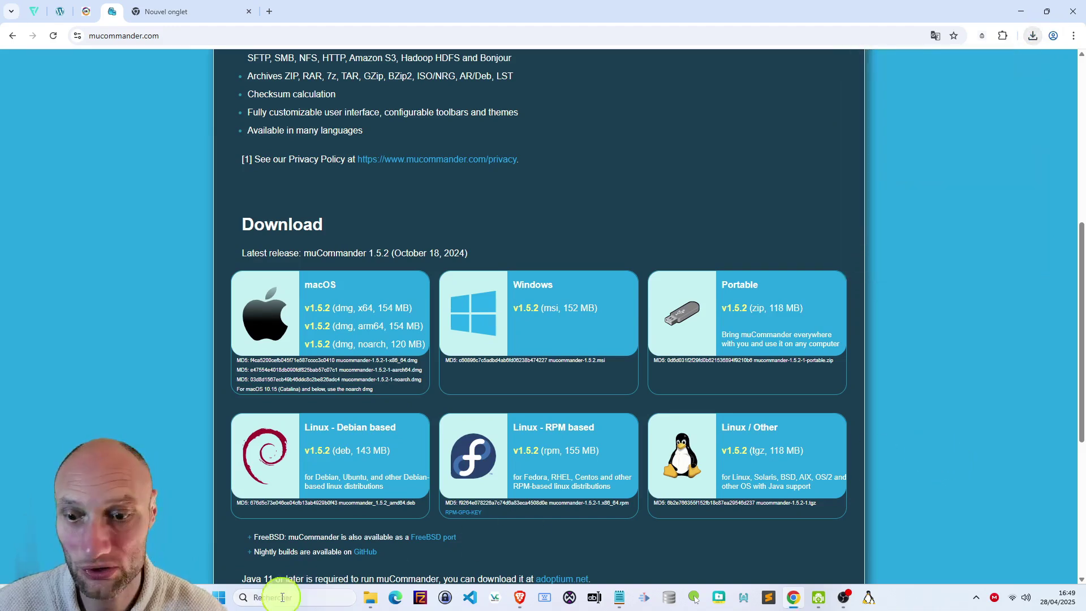
# - Launch mucommander-1.5.2.msi from the tuto folder in File Explorer and minimize the browser and folder windows
pyautogui.click(370, 597)
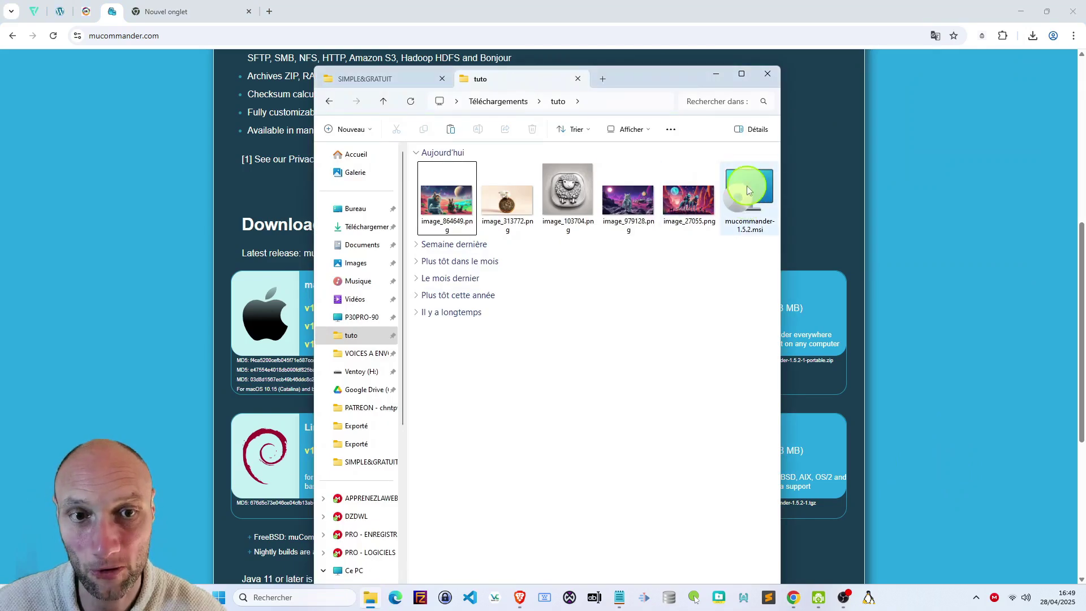
pyautogui.doubleClick(749, 189)
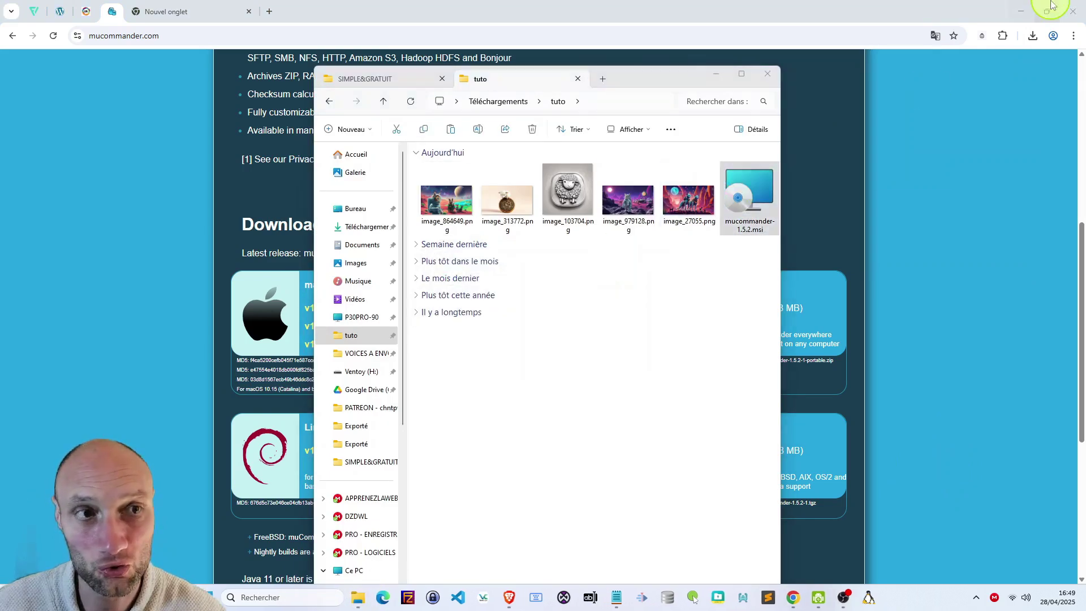
pyautogui.click(1022, 13)
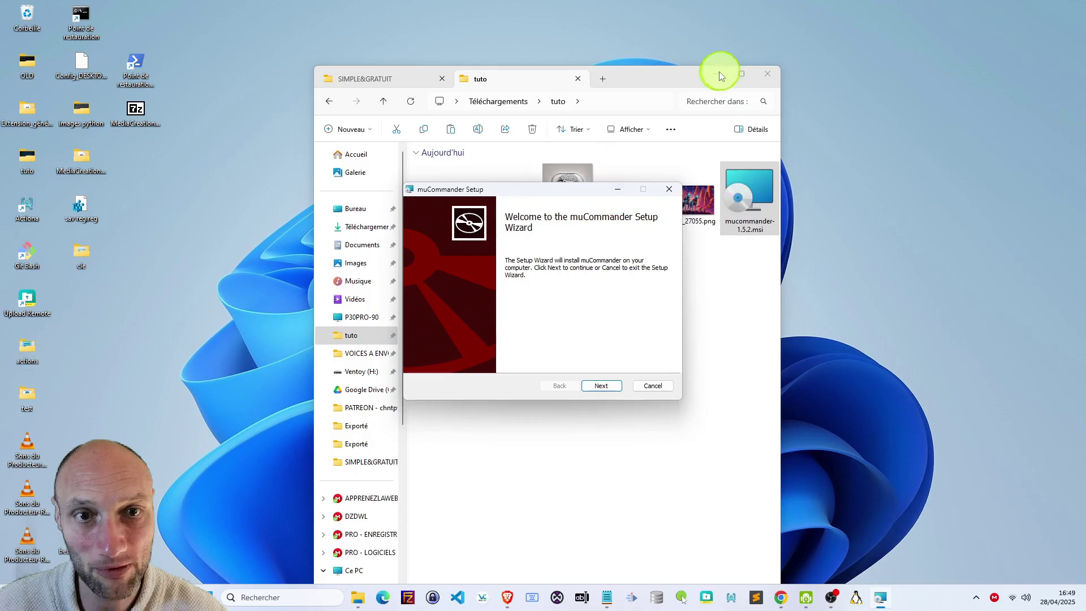
pyautogui.click(716, 73)
# - Install muCommander with the license accepted, the default destination folder, and both desktop and start menu shortcuts, and exit the setup wizard
pyautogui.click(594, 389)
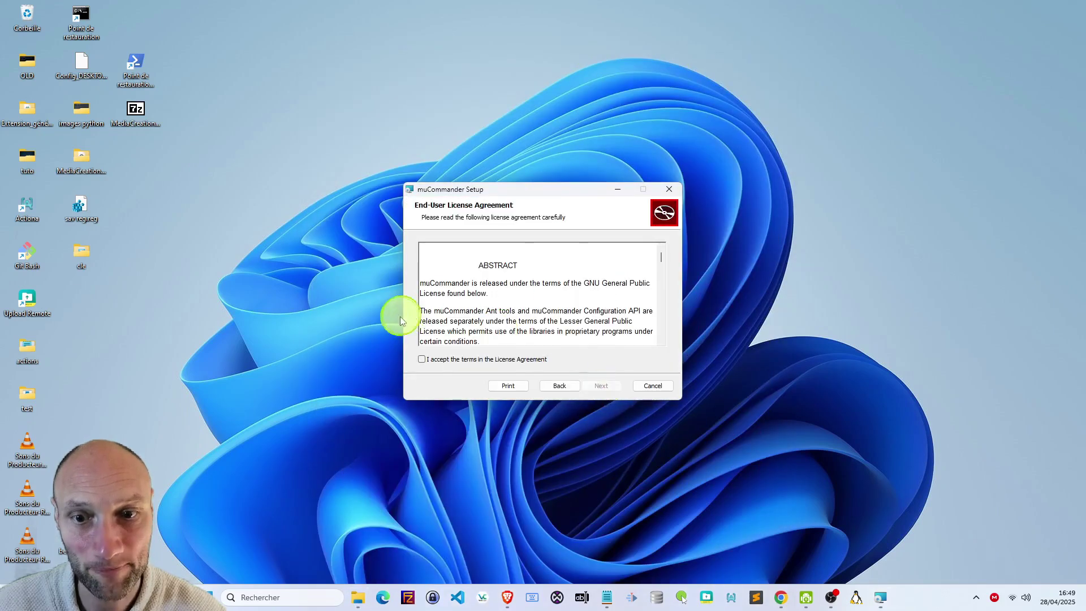
pyautogui.click(421, 359)
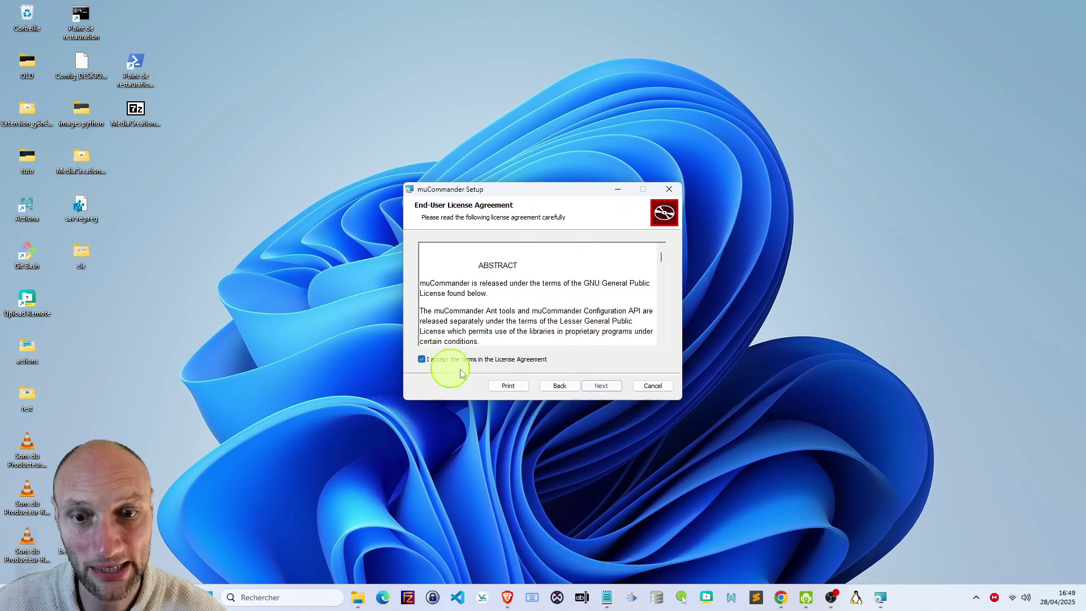
pyautogui.click(613, 388)
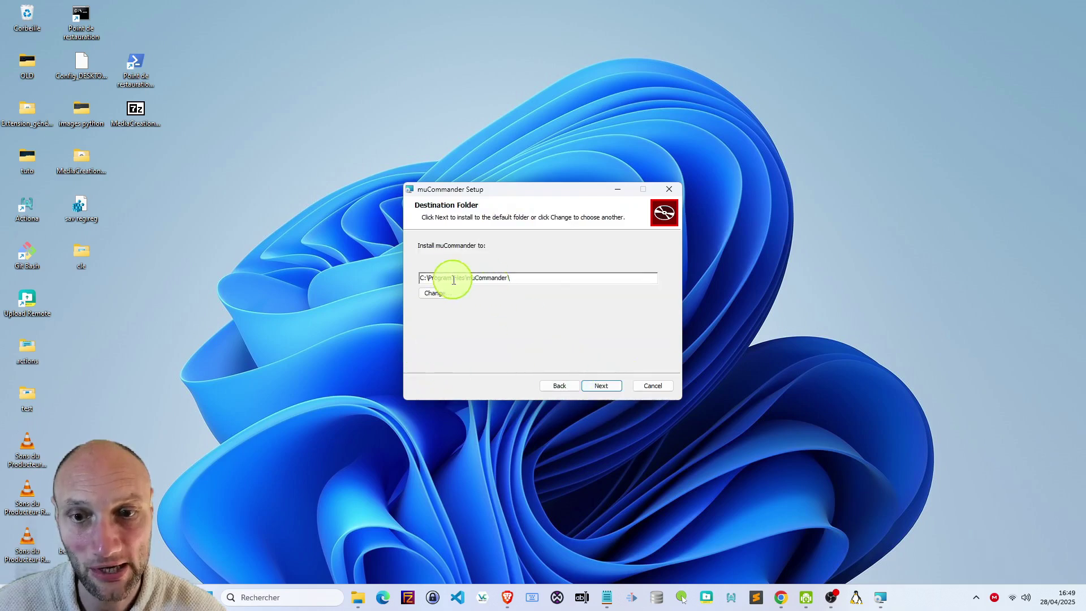
pyautogui.click(603, 388)
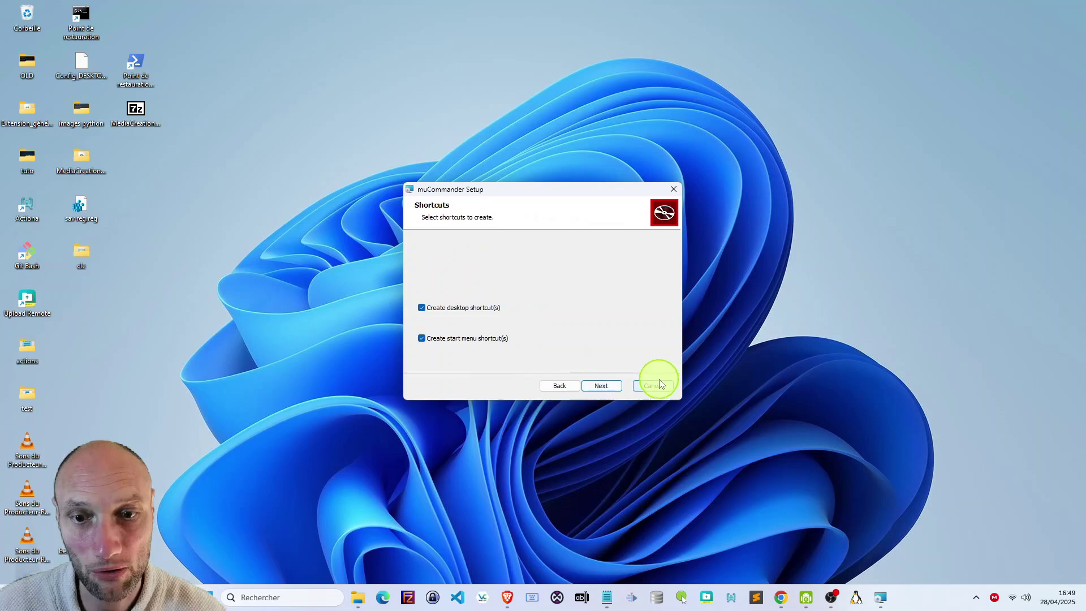
pyautogui.click(605, 387)
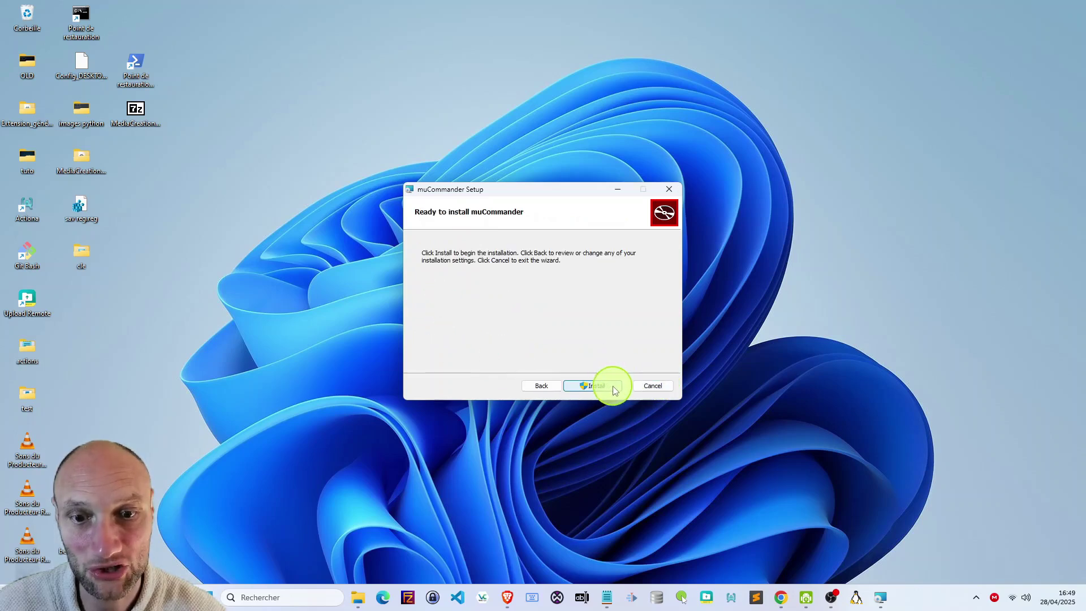
pyautogui.click(603, 387)
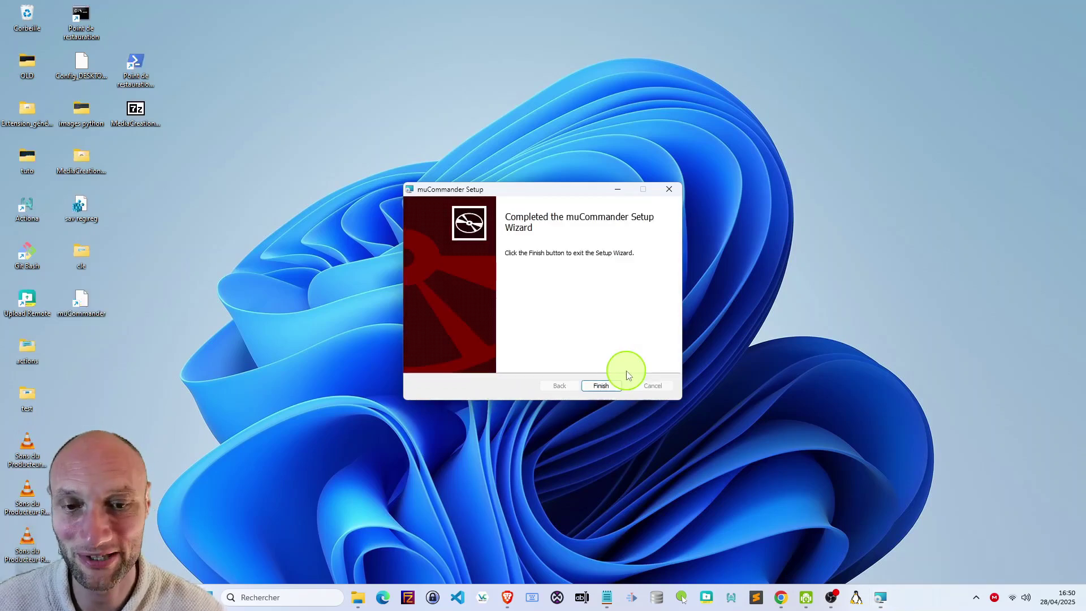
pyautogui.click(605, 386)
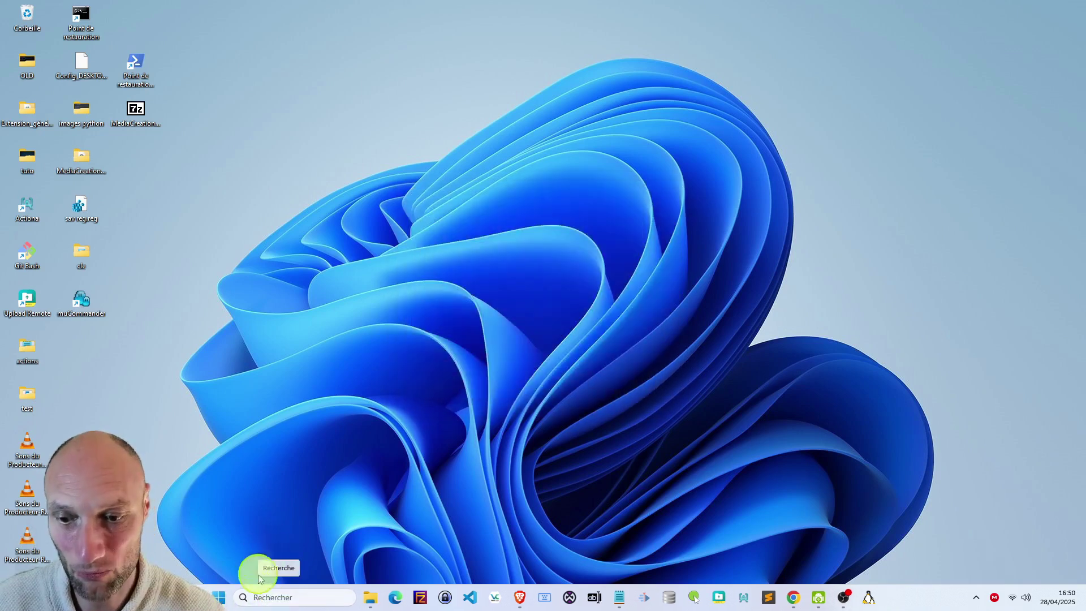
# - Search Windows for "mu" and launch muCommander from the results
pyautogui.click(275, 598)
pyautogui.write('m')
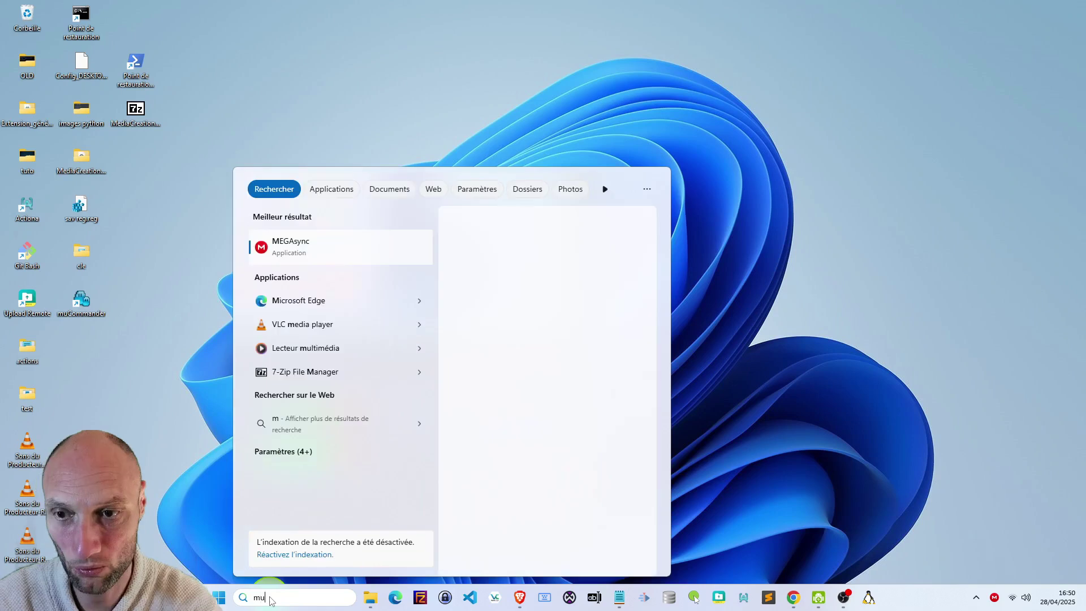
pyautogui.write('u')
pyautogui.click(328, 244)
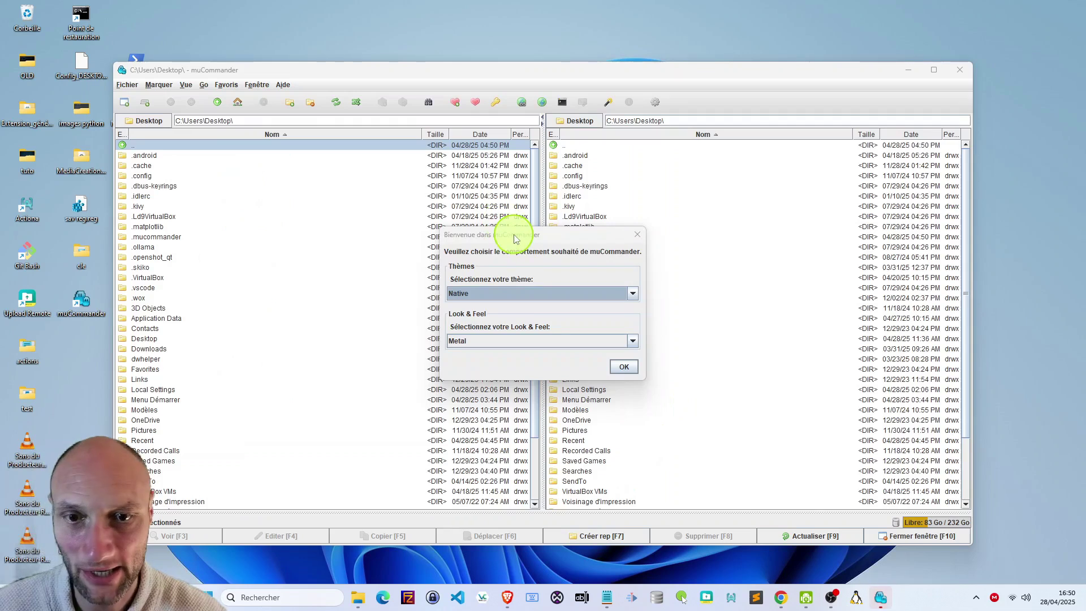
# - Move the welcome dialog aside and preview the Native, ClassicCommander and RetroCommander themes on the file panes
pyautogui.moveTo(502, 233); pyautogui.dragTo(493, 126)
pyautogui.click(502, 185)
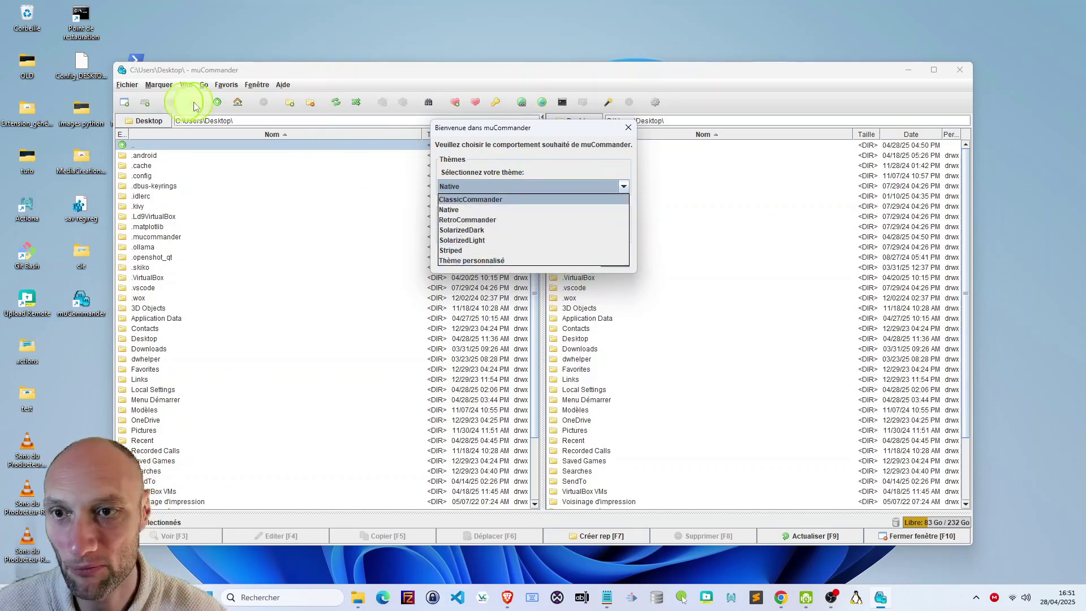
pyautogui.click(485, 210)
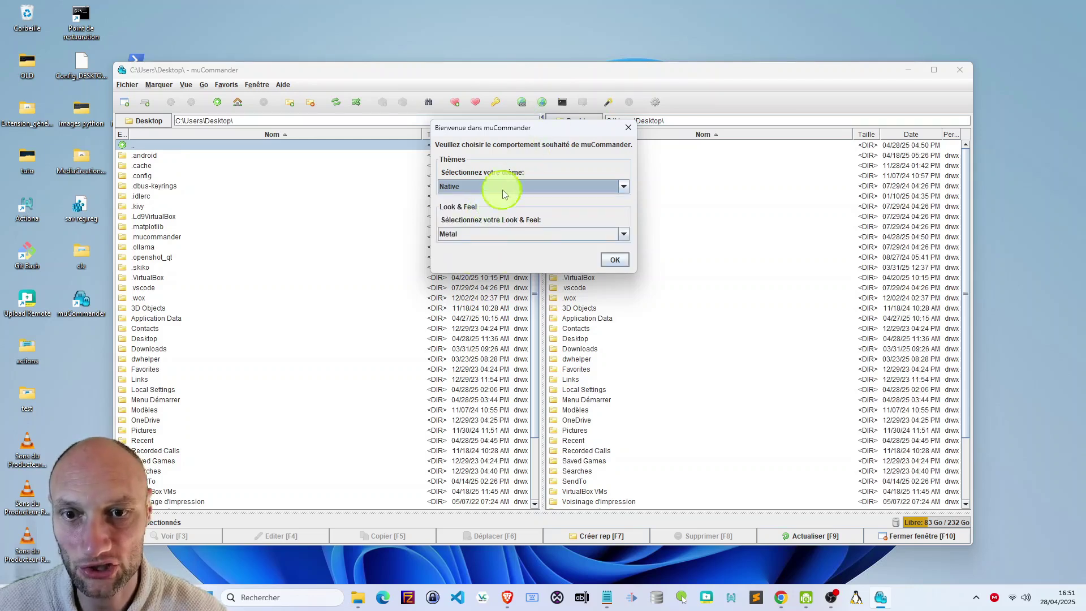
pyautogui.click(500, 198)
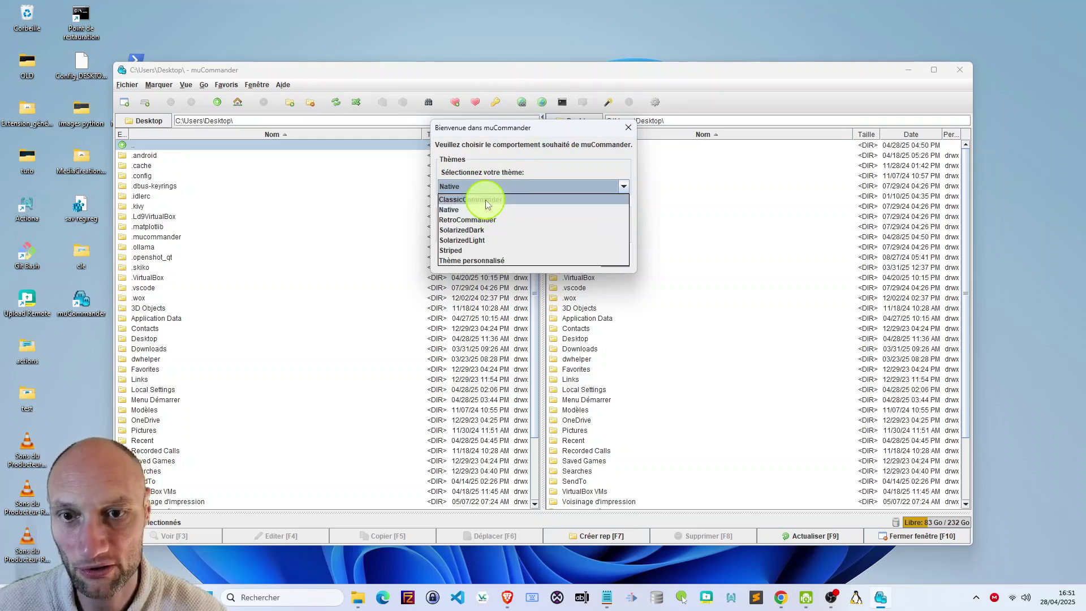
pyautogui.click(547, 198)
pyautogui.click(542, 186)
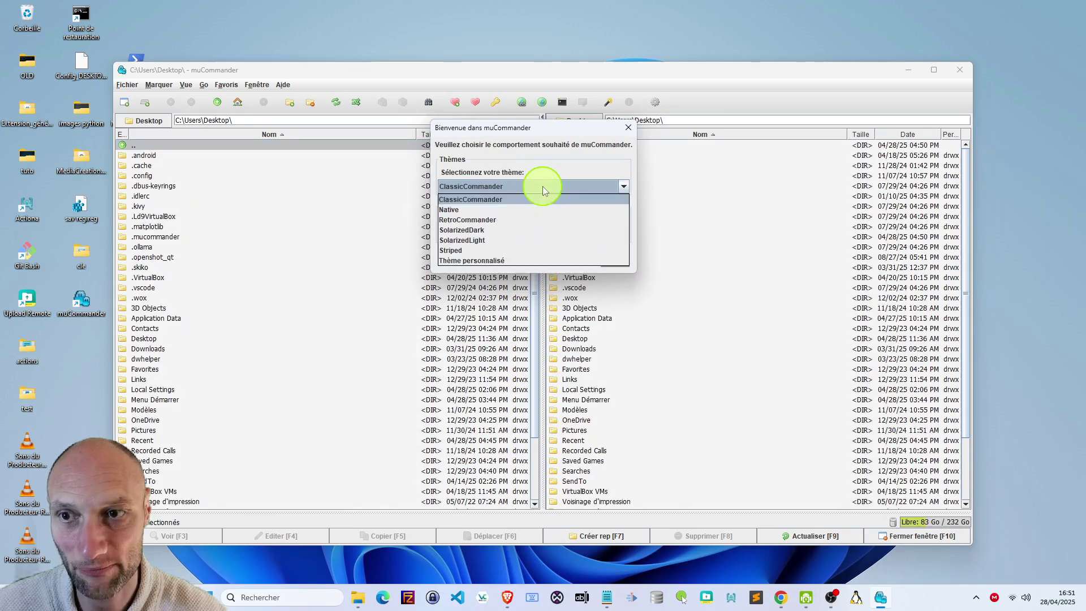
pyautogui.click(521, 220)
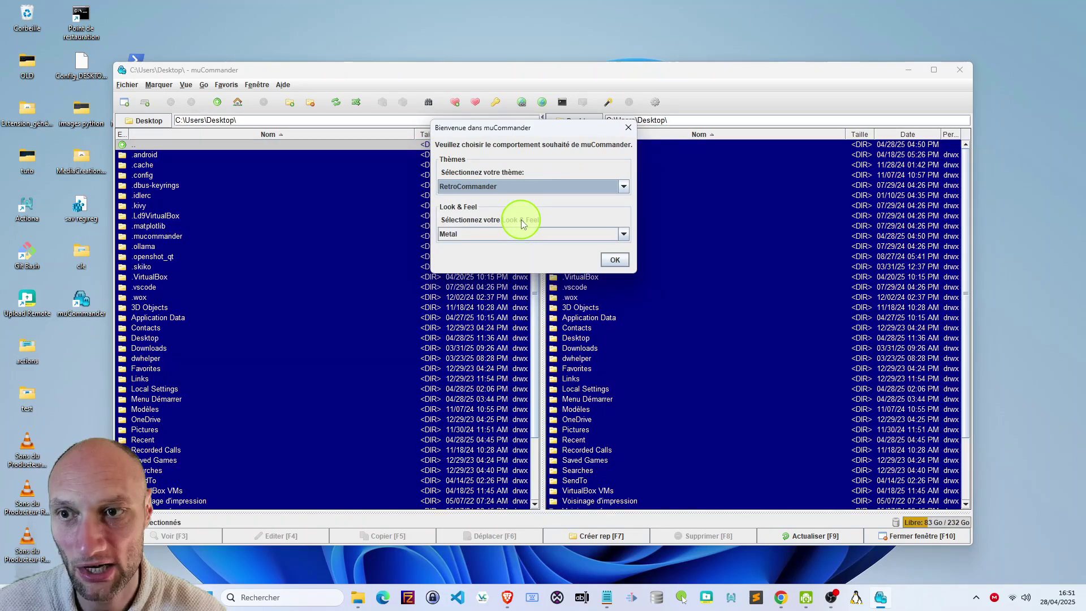
# - Preview the SolarizedDark, SolarizedLight, Striped and Thème personnalisé themes on the file panes
pyautogui.click(536, 183)
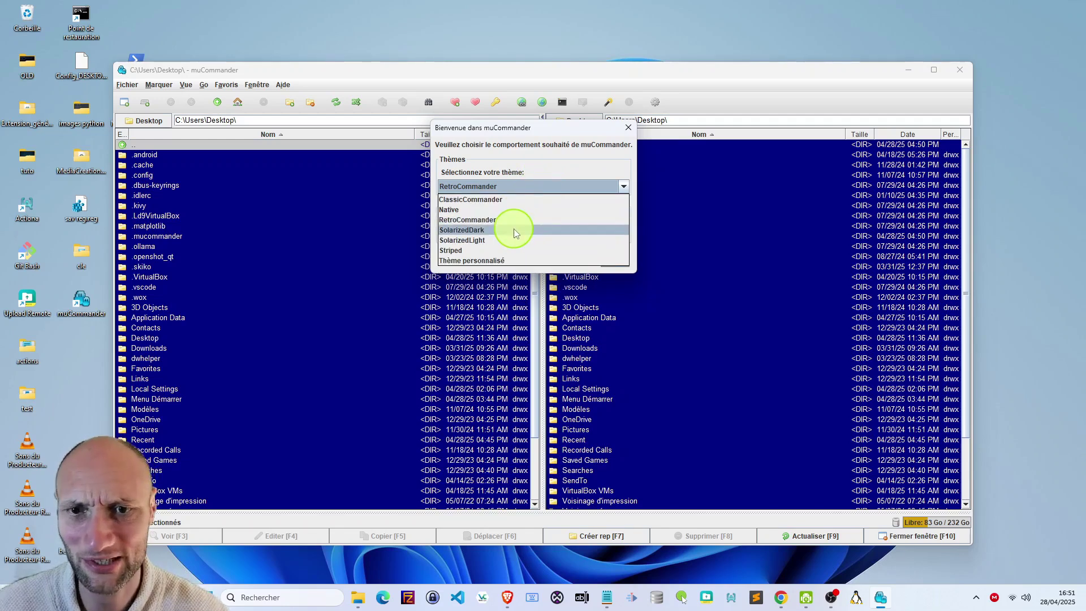
pyautogui.click(515, 230)
pyautogui.click(525, 188)
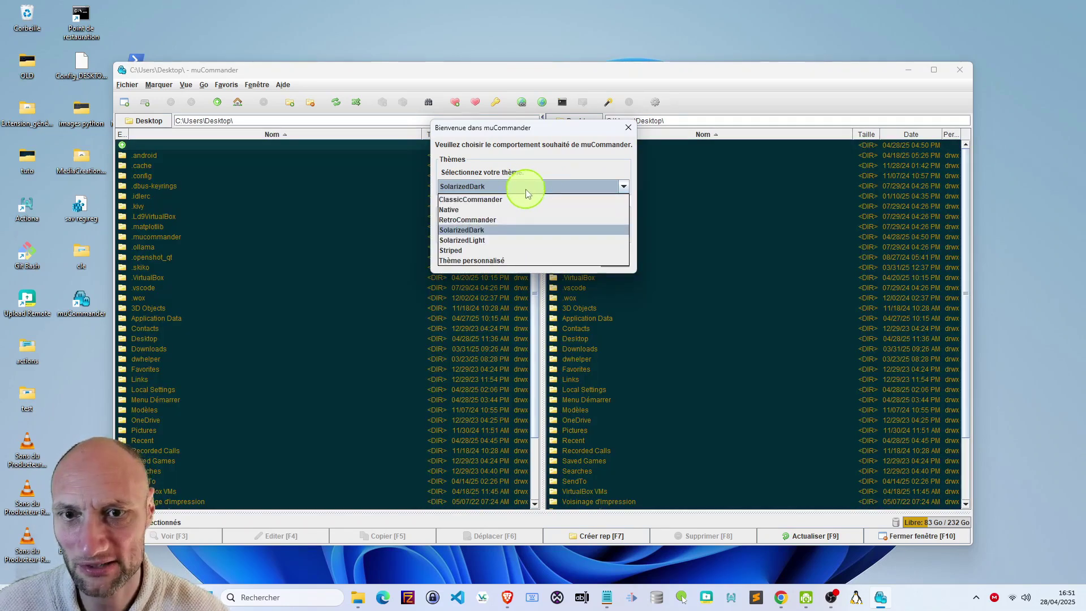
pyautogui.click(511, 242)
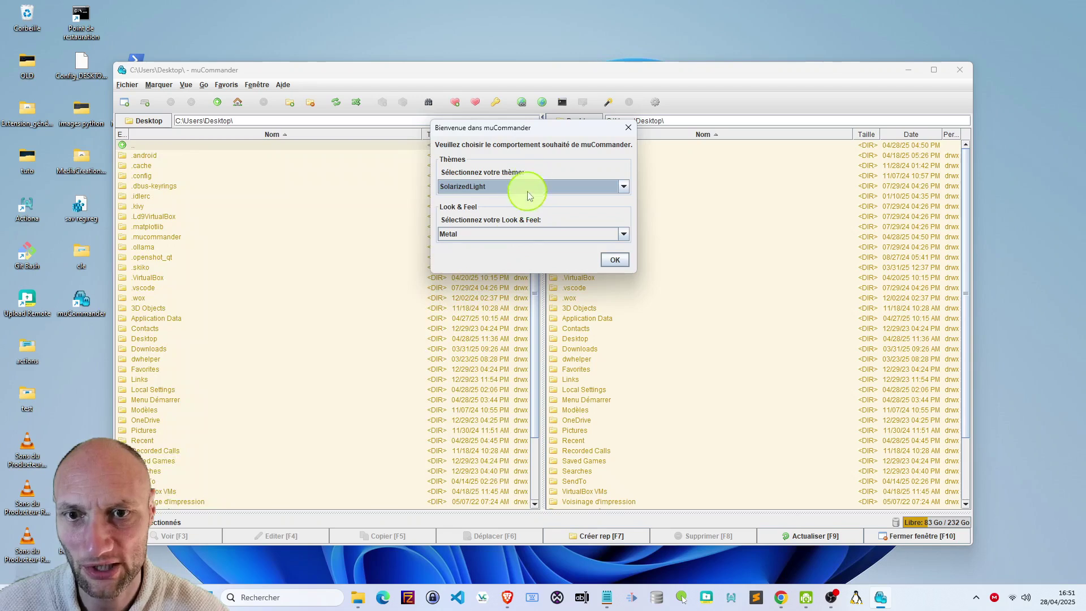
pyautogui.click(527, 188)
pyautogui.click(516, 251)
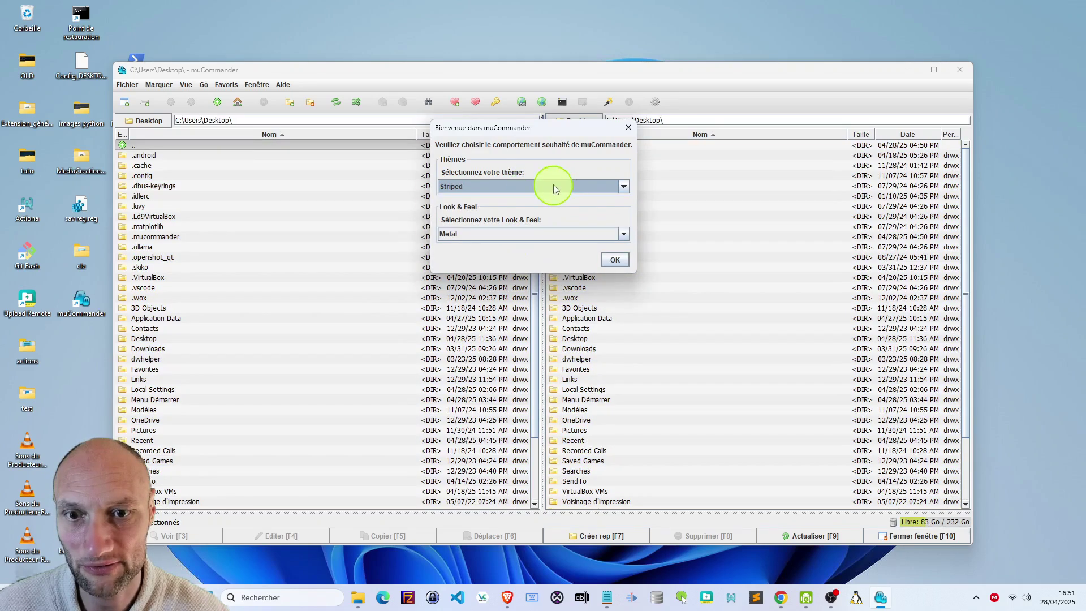
pyautogui.click(551, 195)
pyautogui.click(507, 262)
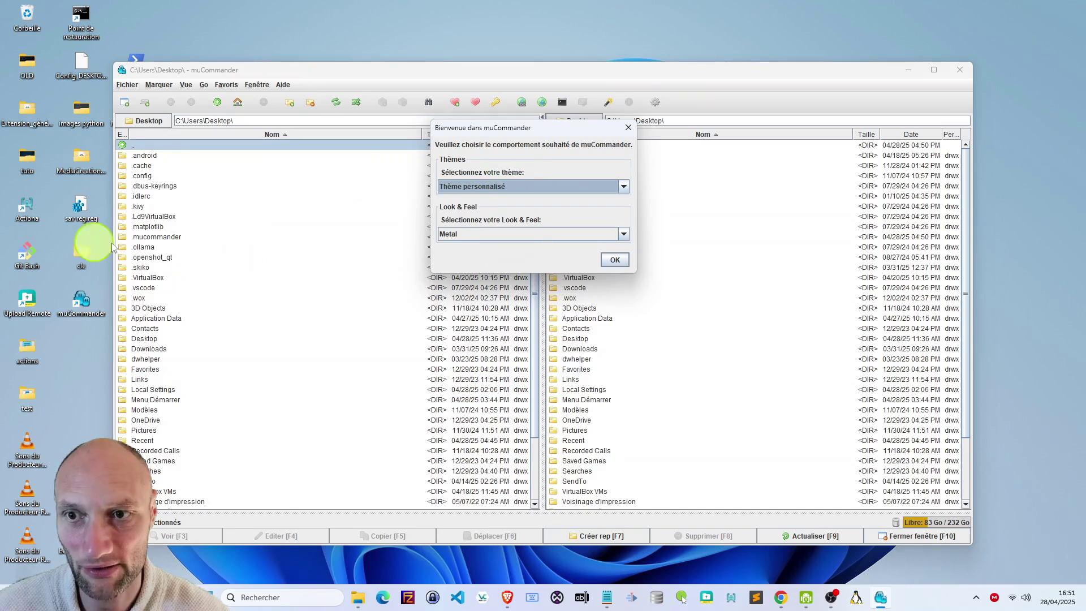
# - Set the theme to ClassicCommander in the welcome dialog
pyautogui.click(501, 186)
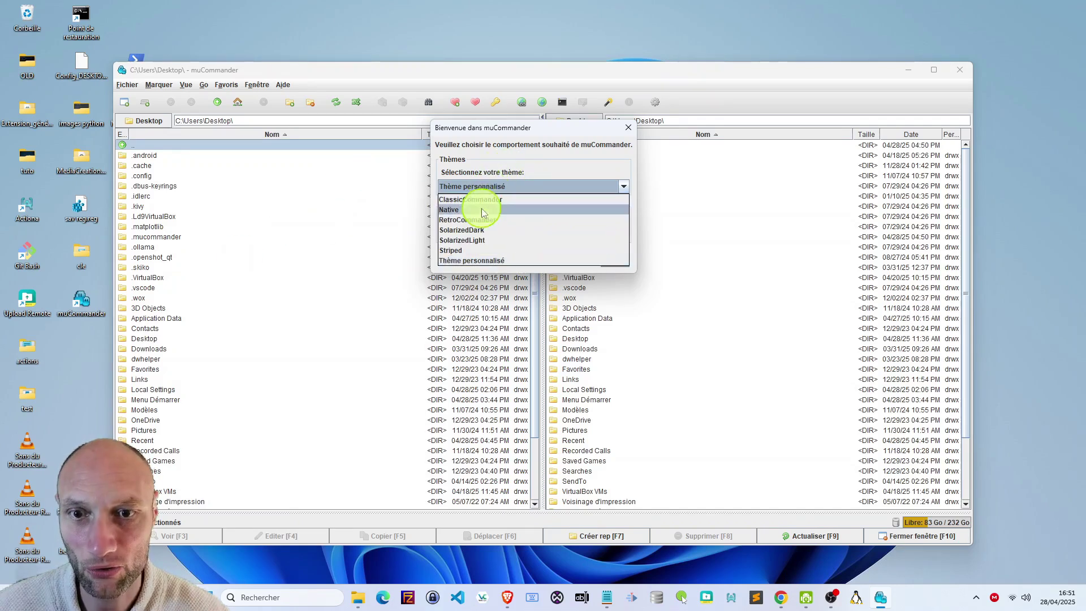
pyautogui.click(483, 200)
# - Preview the Nimbus, CDE/Motif, Windows and Windows Classic Look & Feel options, returning to Nimbus
pyautogui.click(522, 235)
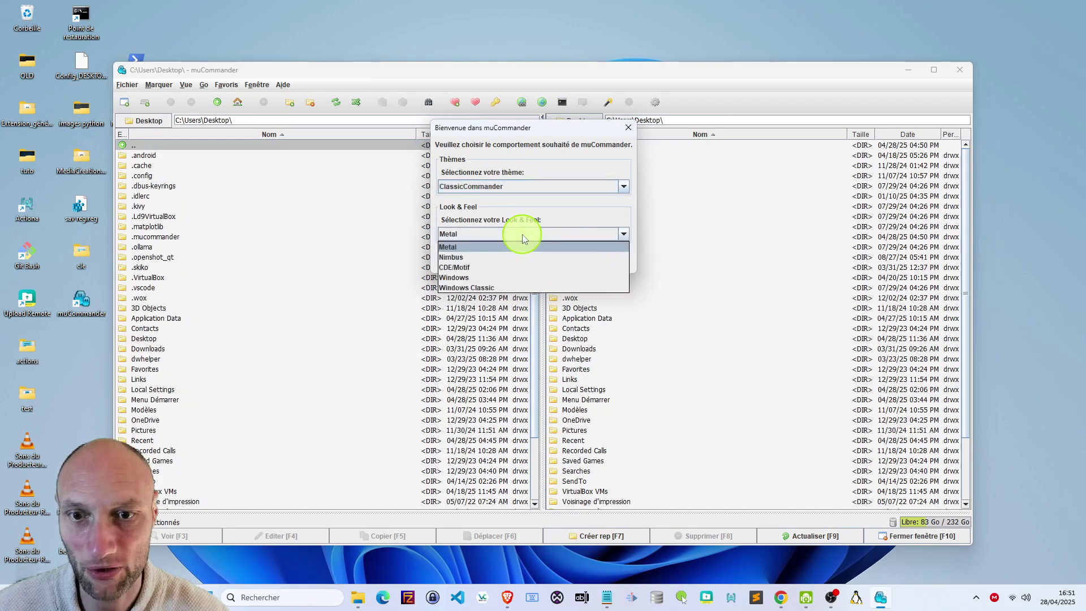
pyautogui.click(466, 255)
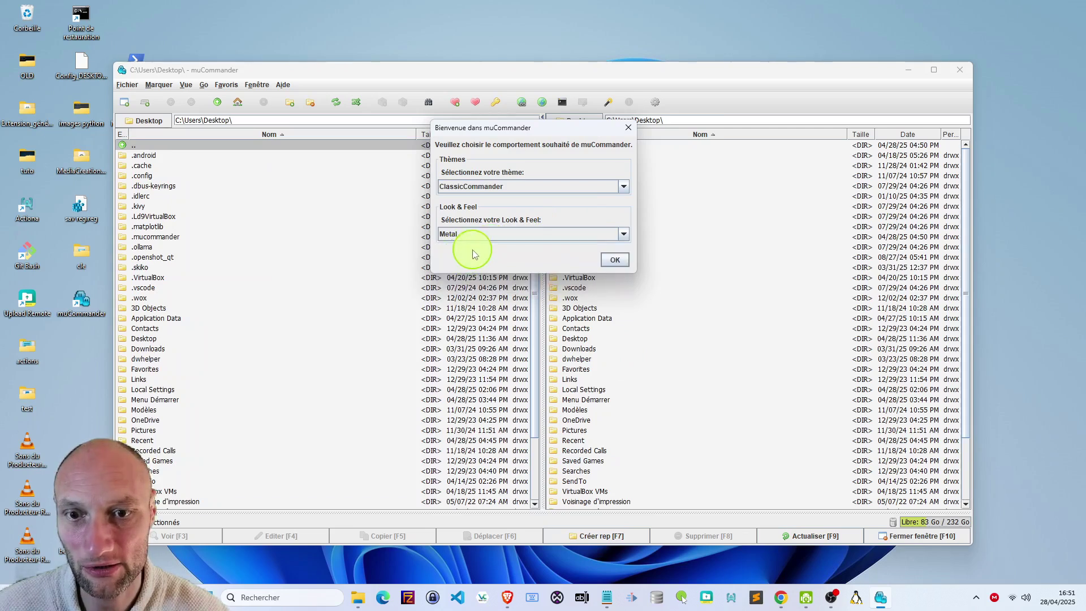
pyautogui.click(477, 233)
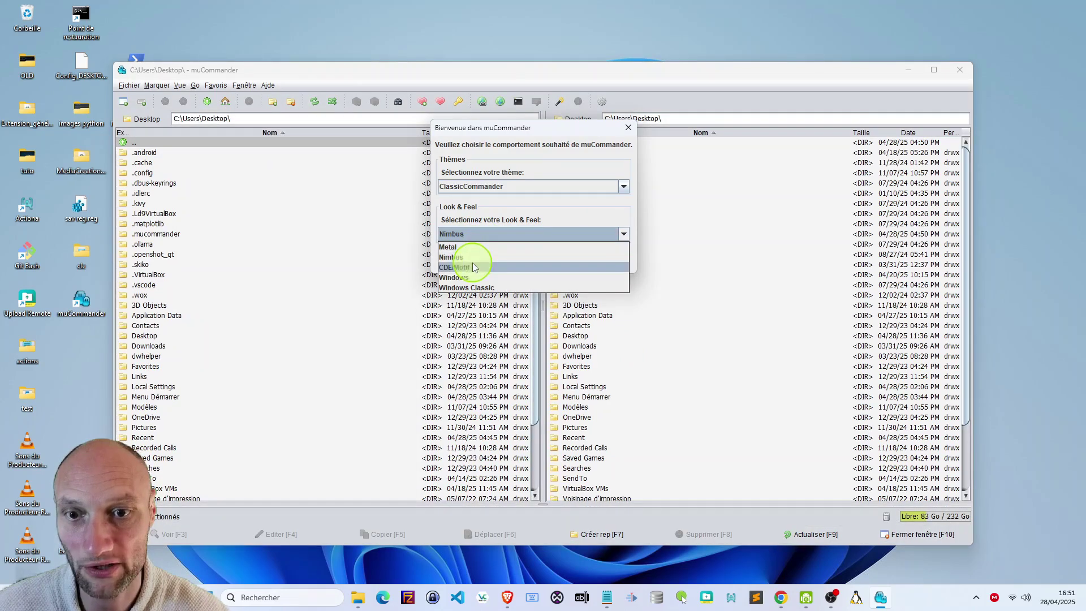
pyautogui.click(473, 266)
pyautogui.click(489, 236)
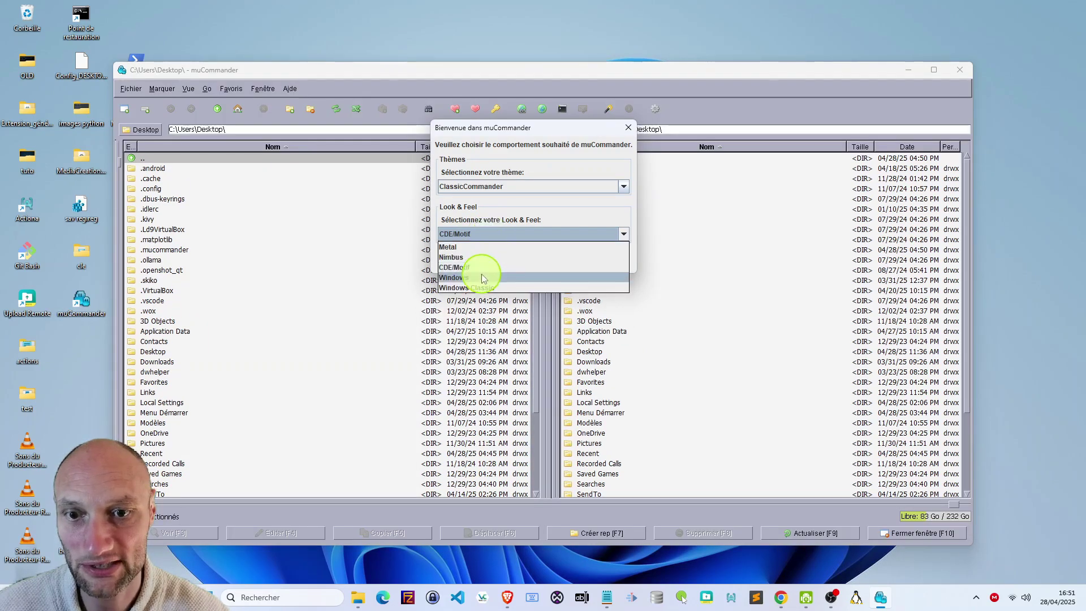
pyautogui.click(480, 276)
pyautogui.click(498, 233)
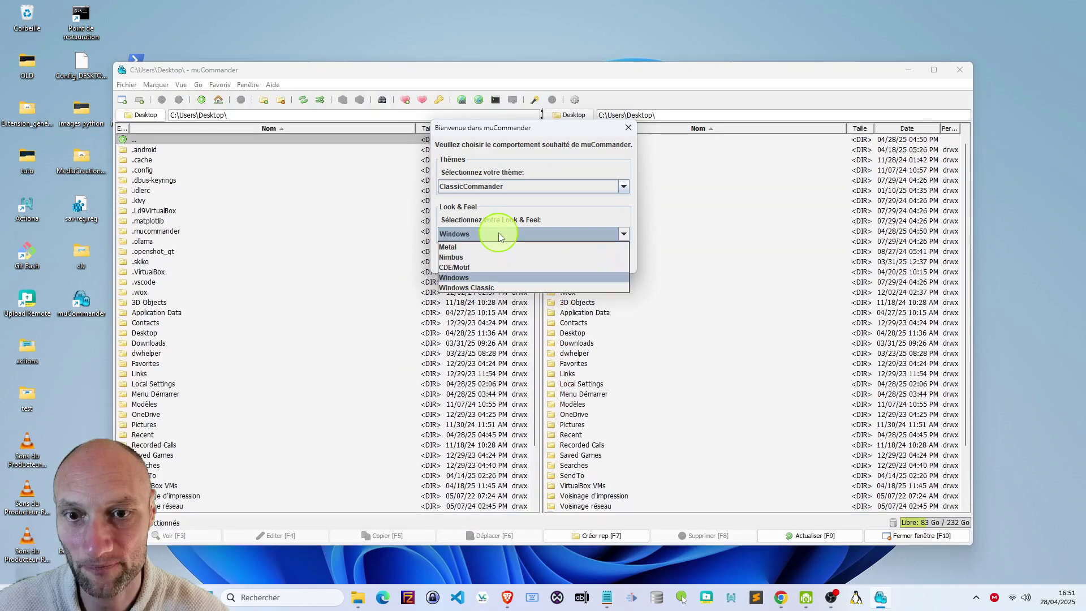
pyautogui.click(485, 286)
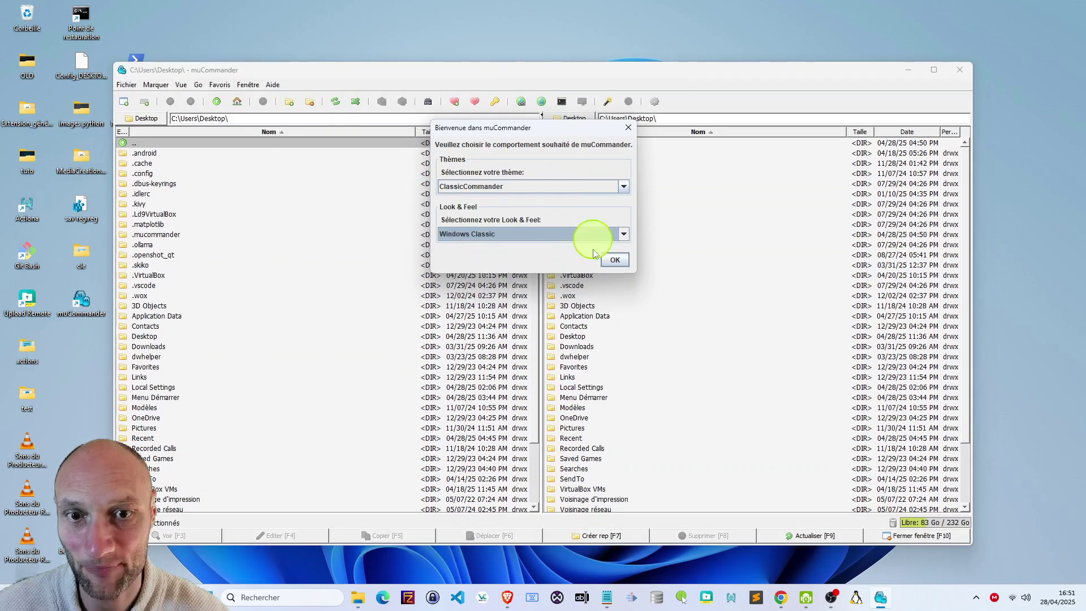
pyautogui.click(545, 235)
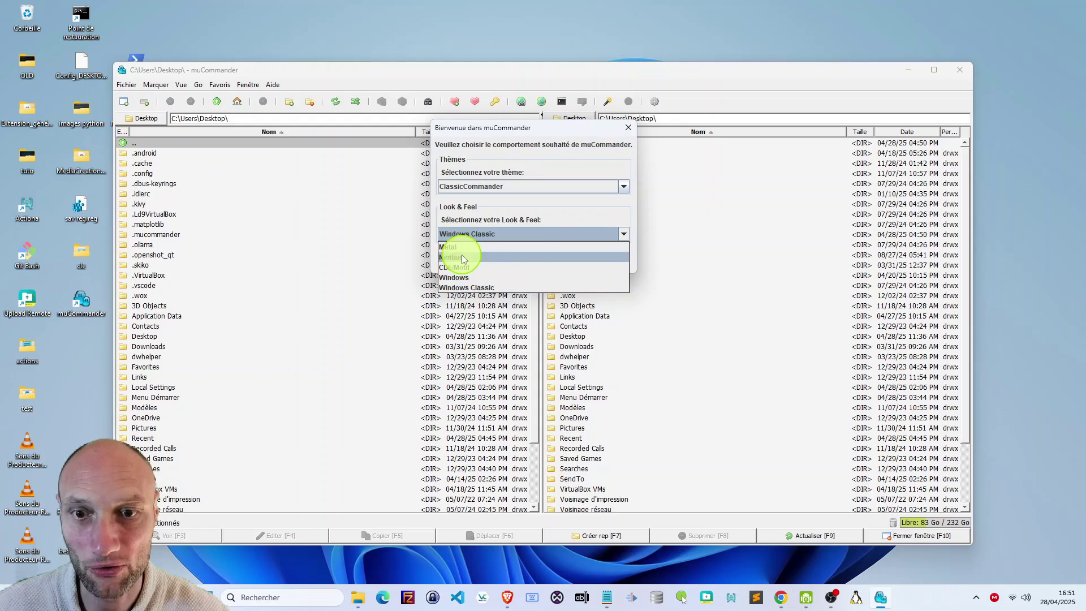
pyautogui.click(479, 258)
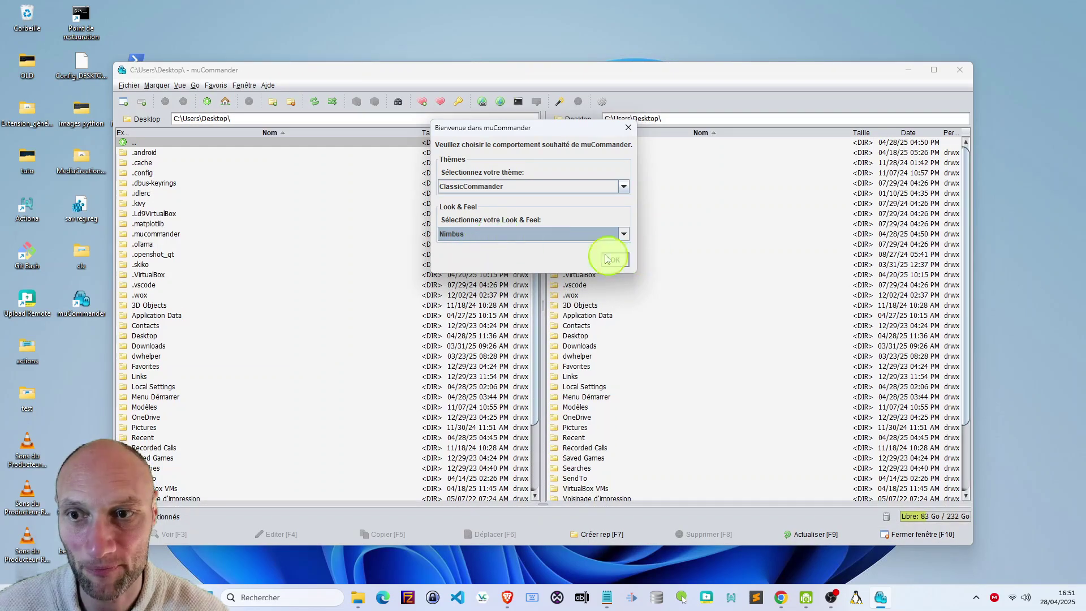
# - Set the Look & Feel to Metal and accept the welcome dialog
pyautogui.click(544, 242)
pyautogui.click(491, 246)
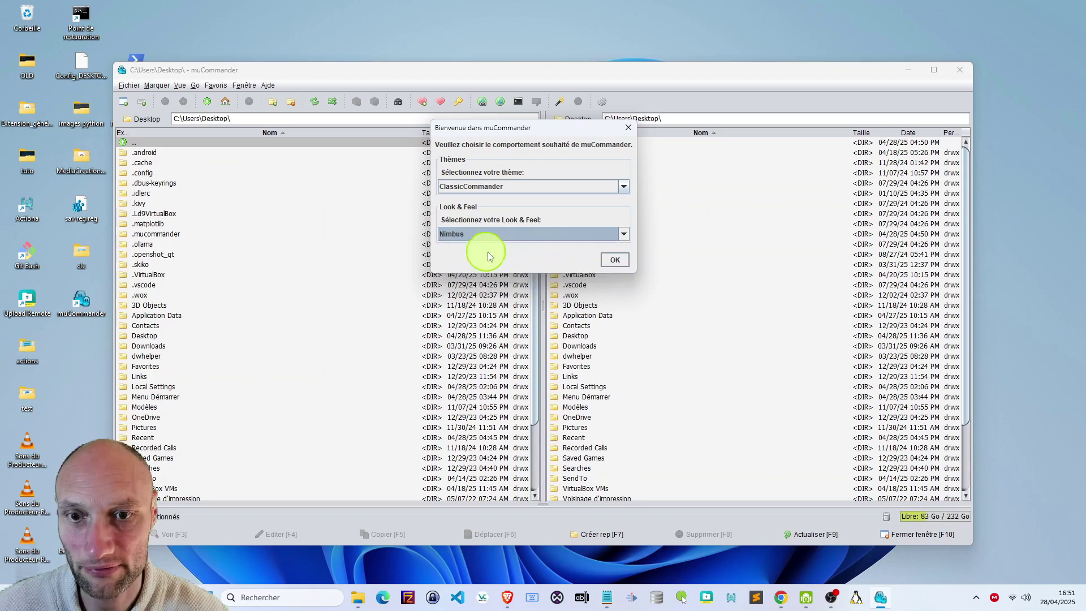
pyautogui.click(615, 261)
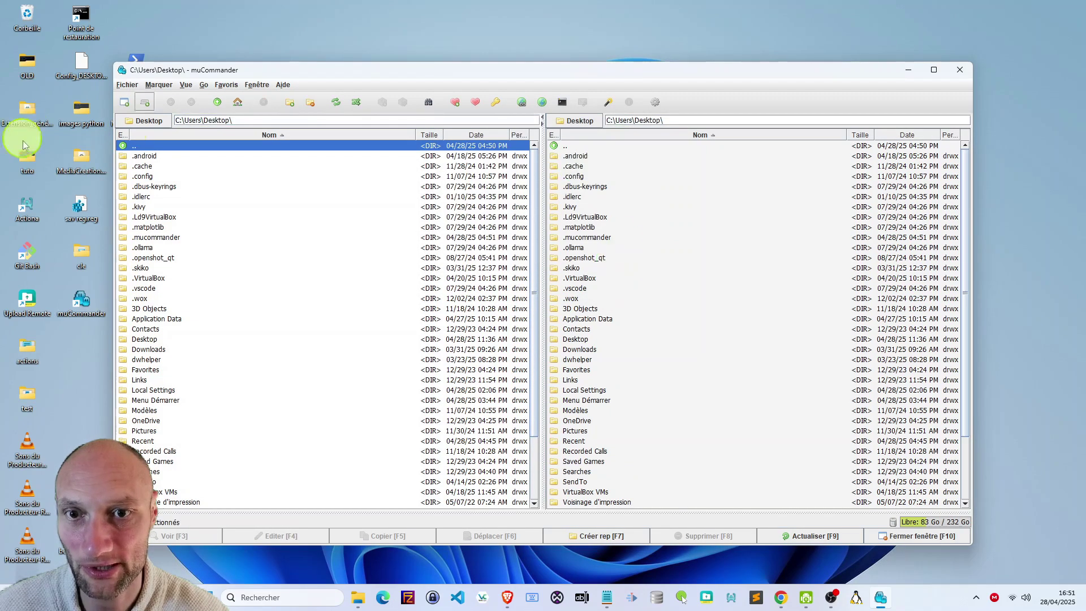
pyautogui.moveTo(201, 76); pyautogui.dragTo(329, 51)
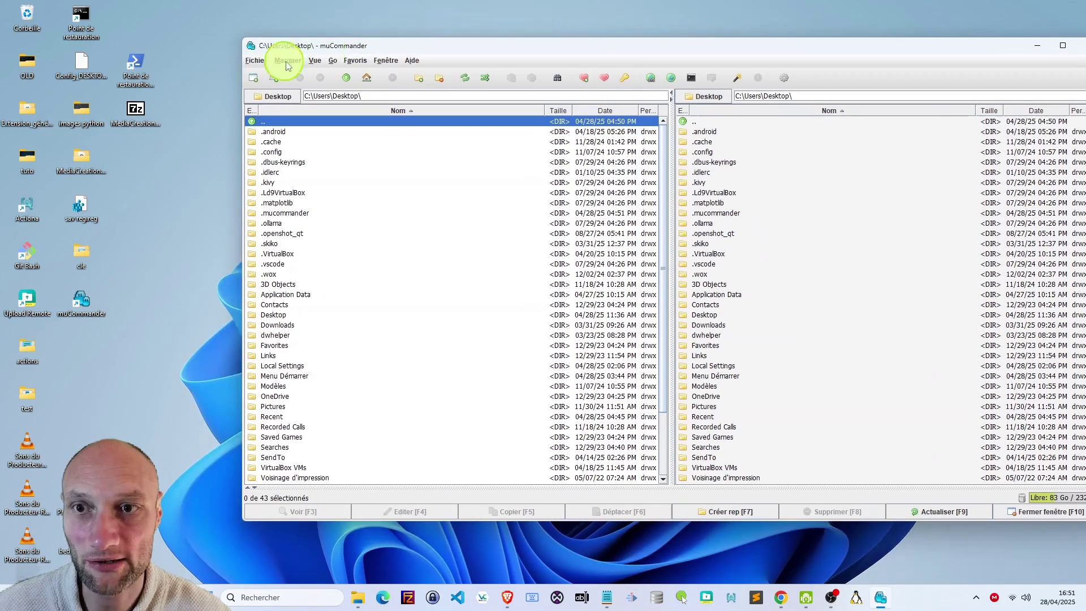
pyautogui.click(393, 61)
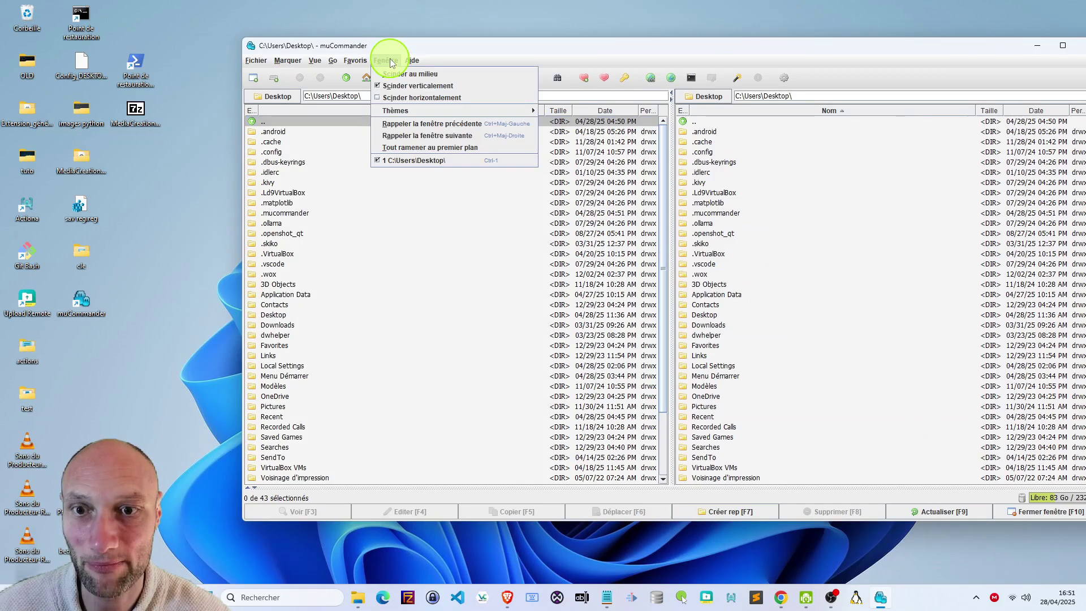
pyautogui.moveTo(411, 60)
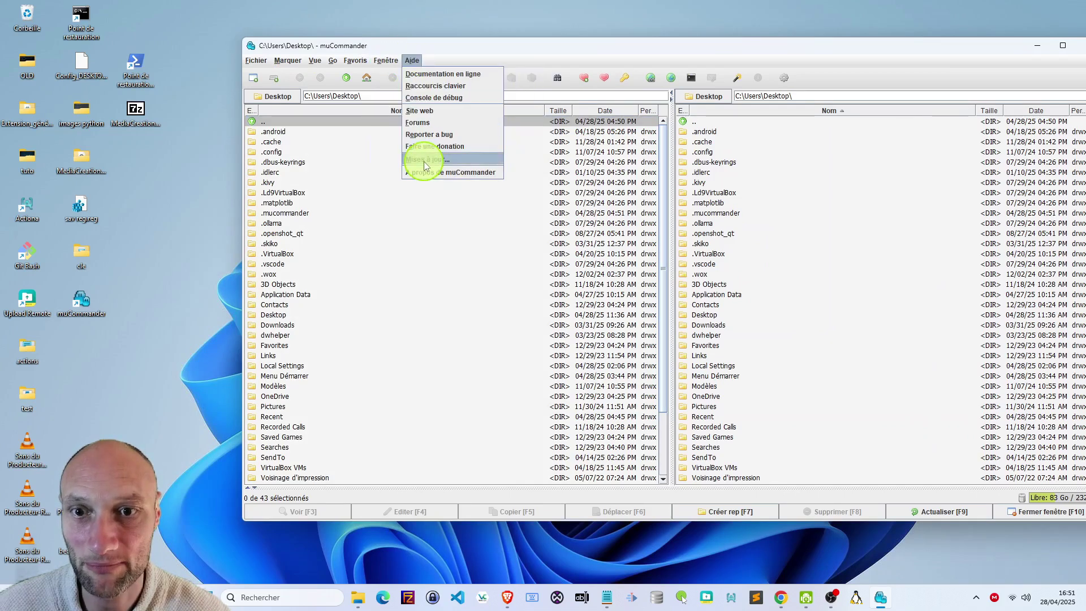
pyautogui.moveTo(355, 60)
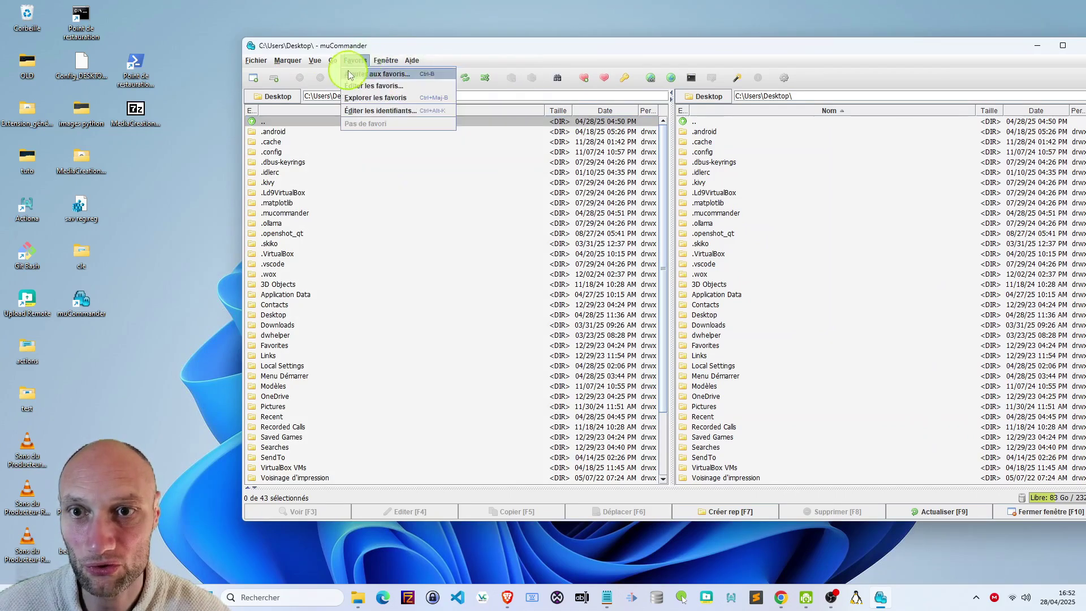
pyautogui.click(622, 574)
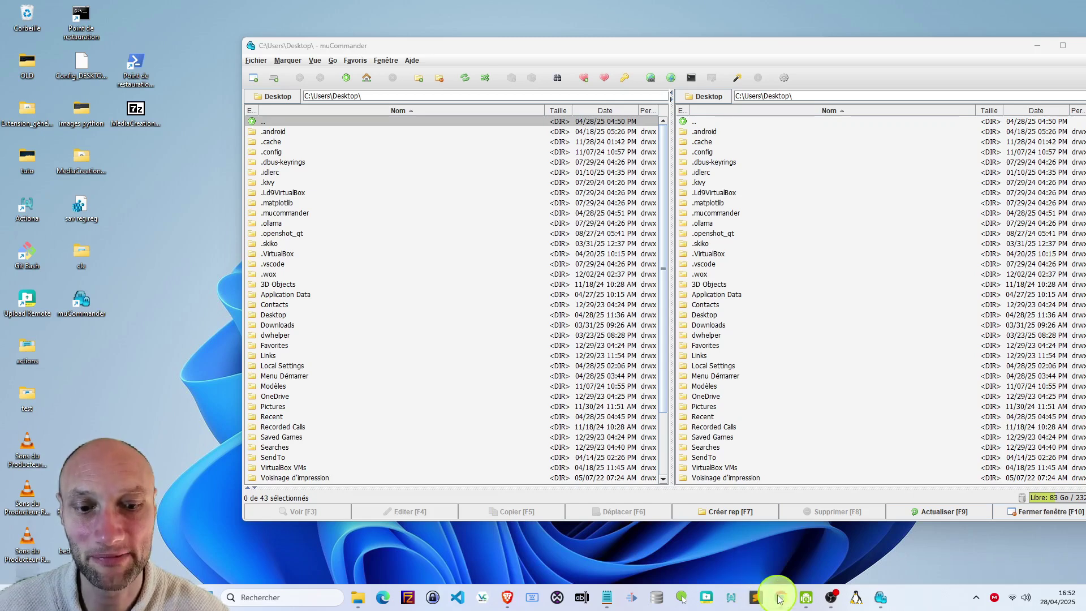
# - Switch to Chrome, examine the run, debug and packaging sections of muCommander's GitHub README, and minimize the browser
pyautogui.click(779, 598)
pyautogui.scroll(7, 576, 182)
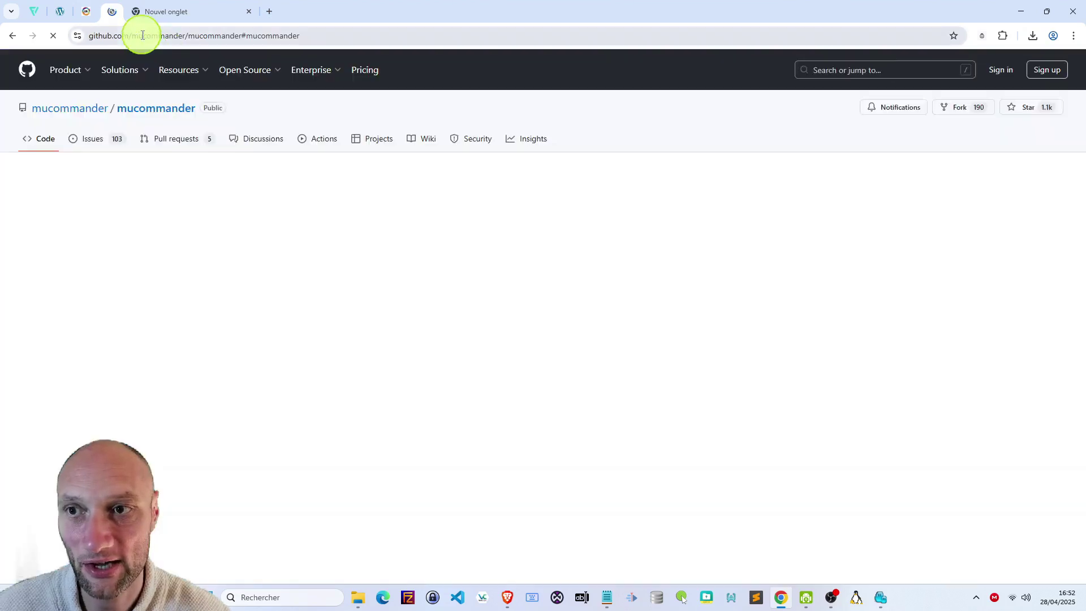
pyautogui.scroll(-2, 257, 333)
pyautogui.scroll(-10, 268, 334)
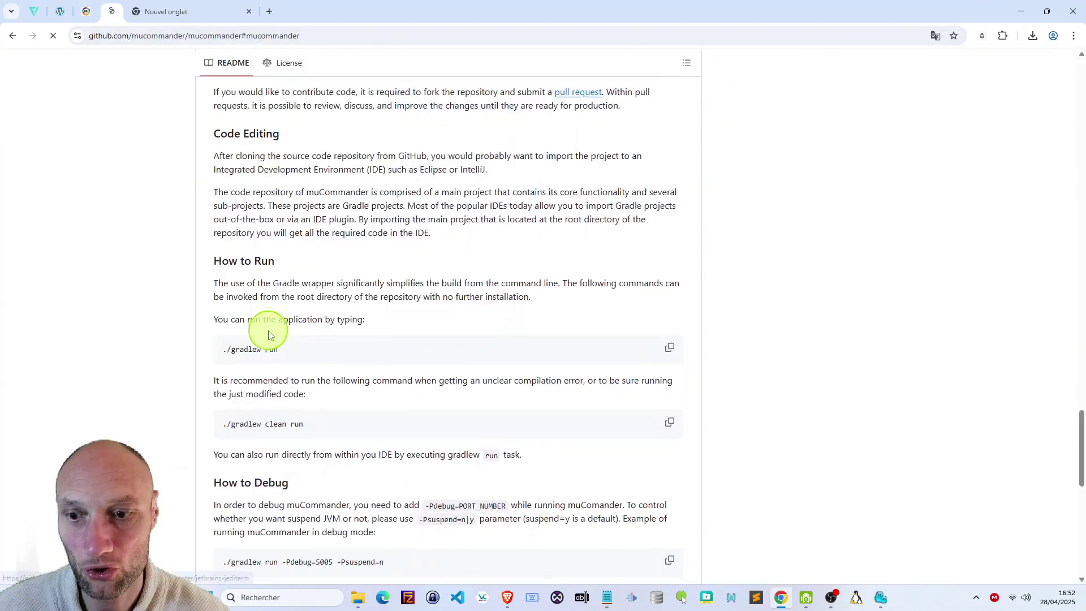
pyautogui.scroll(8, 266, 328)
pyautogui.scroll(-3, 270, 325)
pyautogui.scroll(-8, 275, 327)
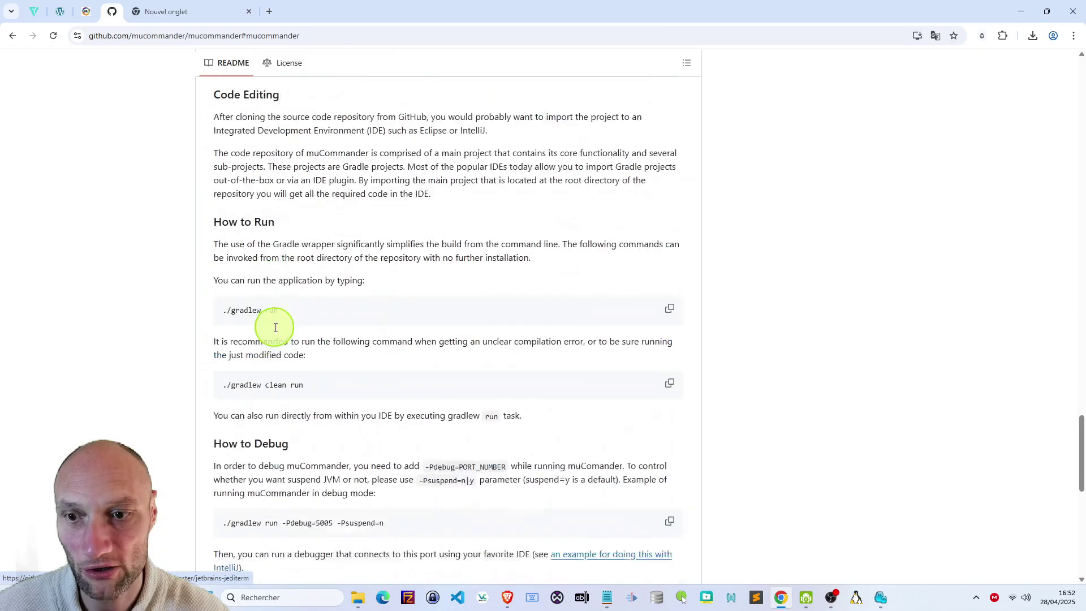
pyautogui.scroll(-3, 275, 332)
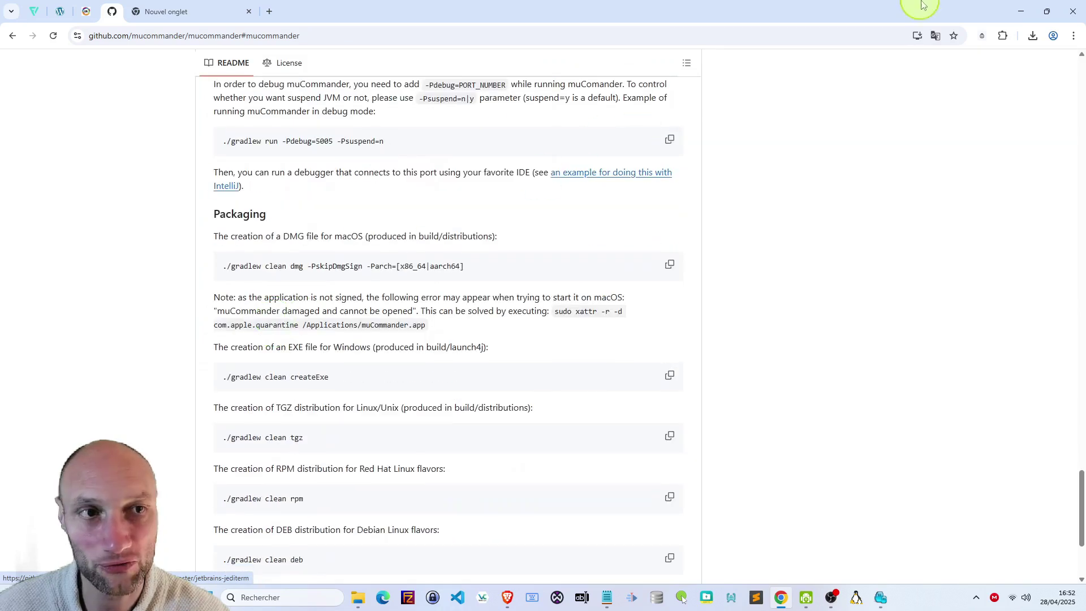
pyautogui.click(1022, 10)
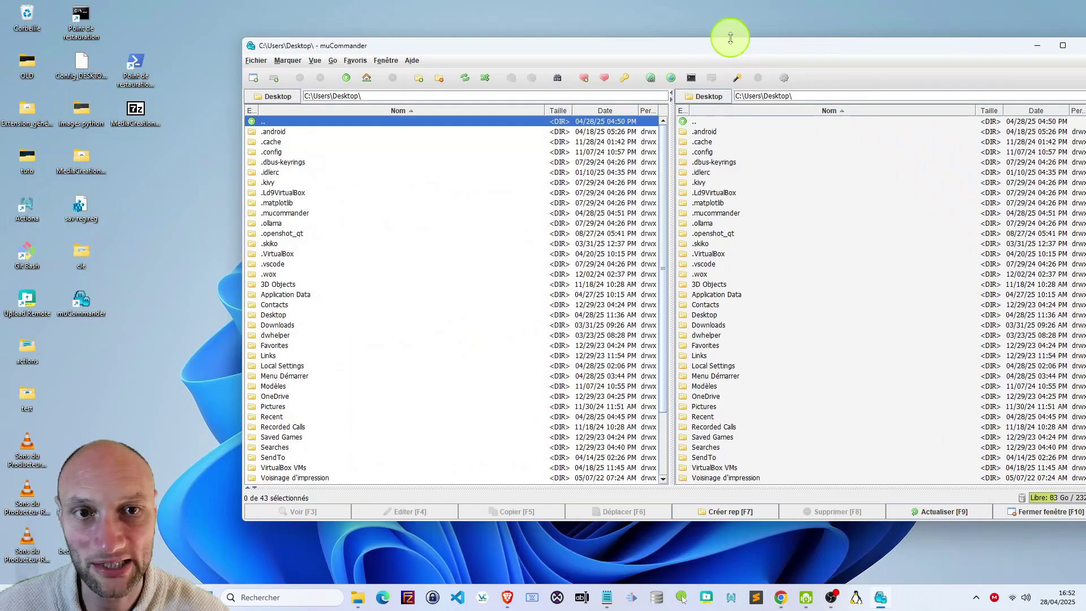
# - Reposition the muCommander window, then open the Desktop folder in the left file pane and the Contacts folder in the other pane
pyautogui.moveTo(714, 44); pyautogui.dragTo(579, 25)
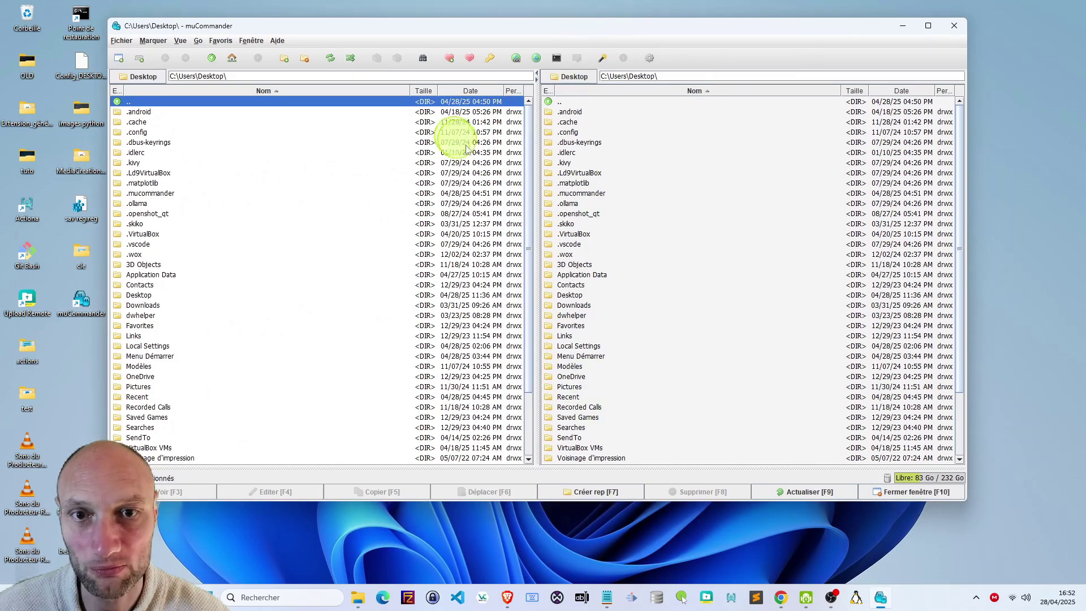
pyautogui.scroll(-3, 594, 322)
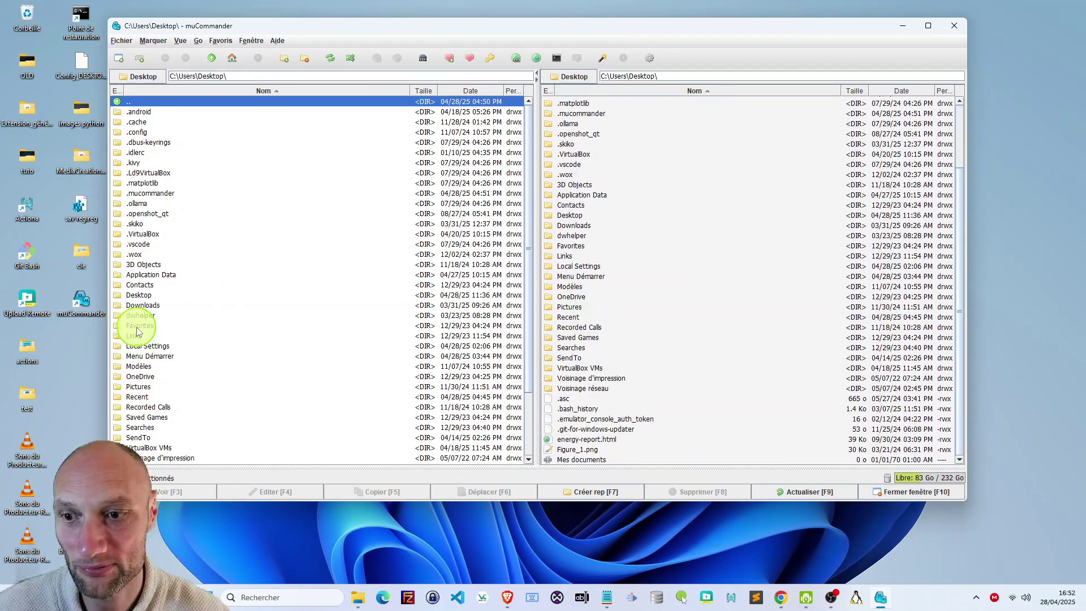
pyautogui.doubleClick(137, 296)
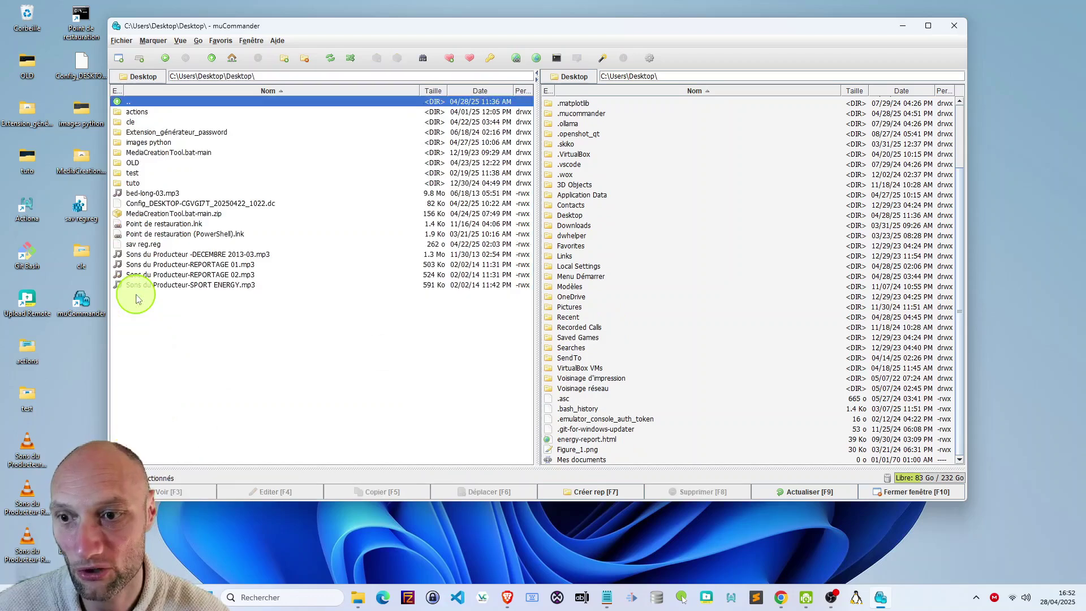
pyautogui.doubleClick(572, 207)
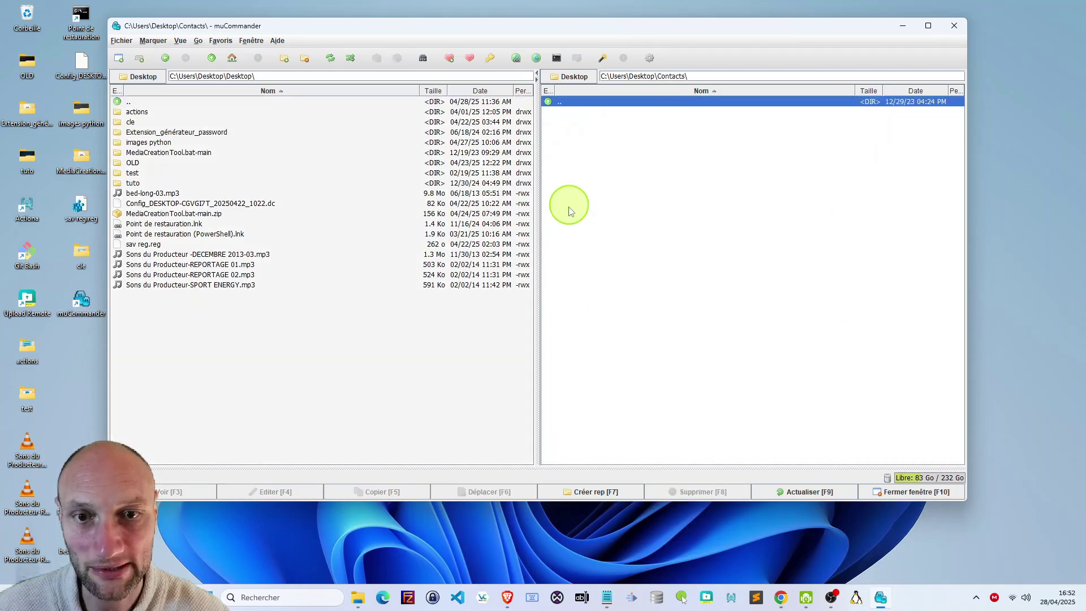
# - Copy Sons du Producteur -DECEMBRE 2013-03.mp3 from the Desktop folder to Contacts, then copy it back, replacing the existing file
pyautogui.moveTo(192, 261); pyautogui.dragTo(703, 334)
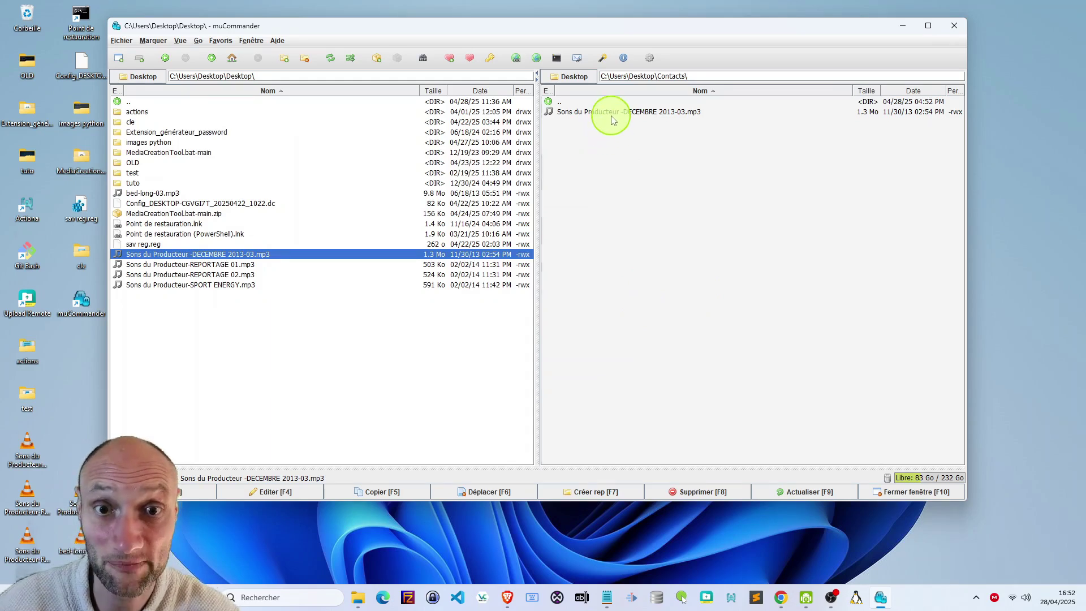
pyautogui.moveTo(613, 113); pyautogui.dragTo(388, 339)
pyautogui.click(497, 339)
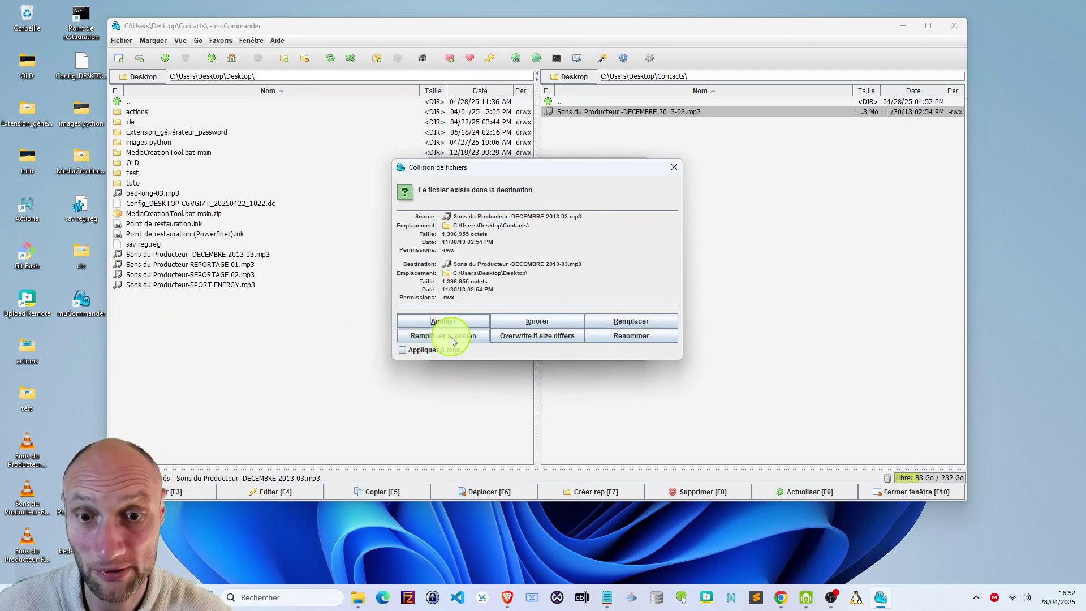
pyautogui.click(623, 318)
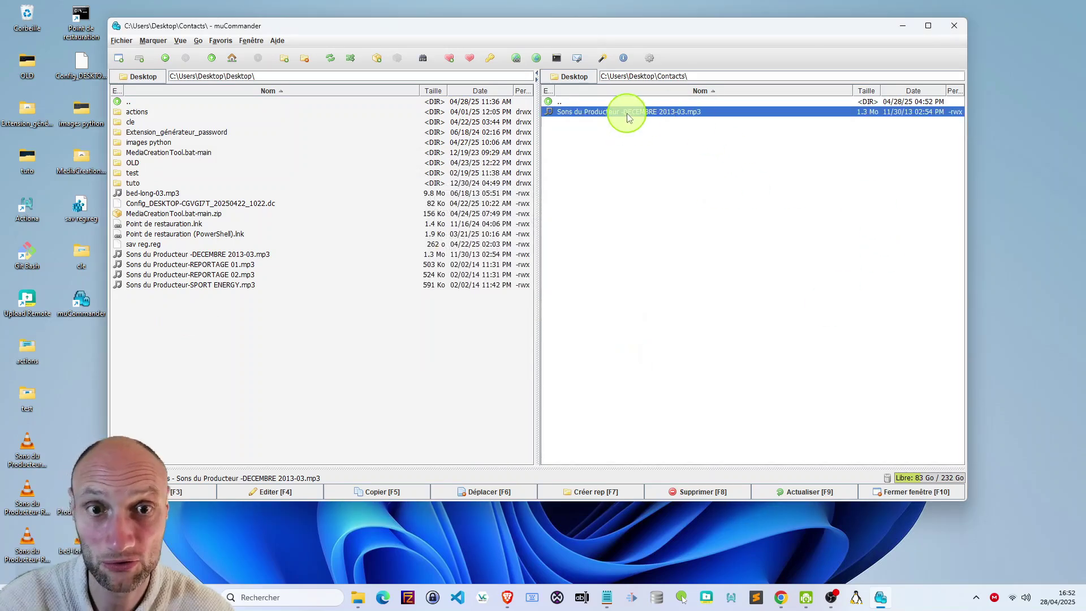
pyautogui.hotkey('shift', 'F6')
pyautogui.press('BackSpace')
pyautogui.press('Escape')
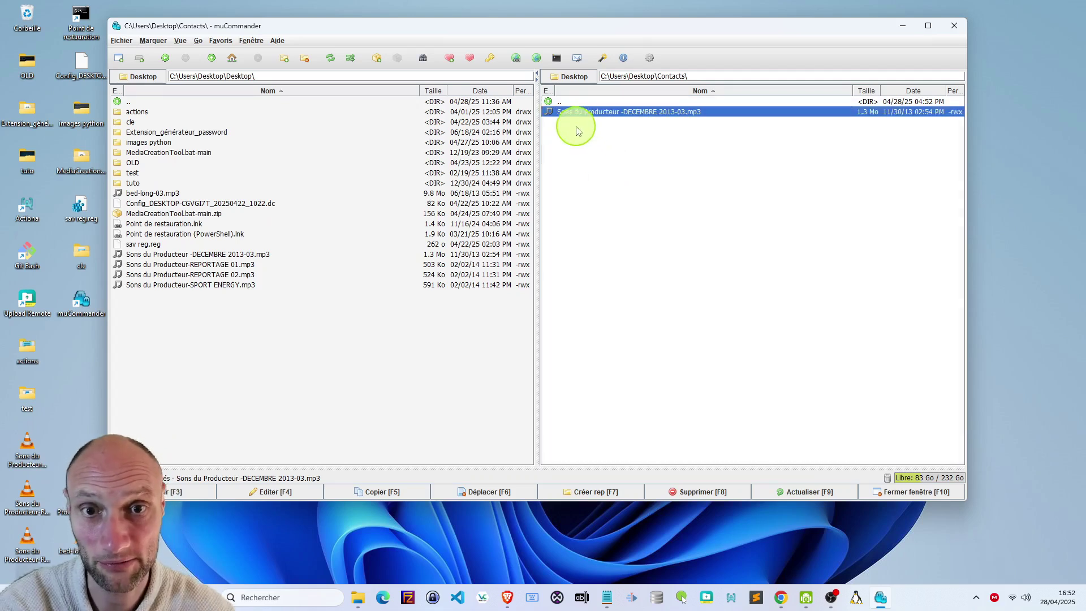
# - Delete Sons du Producteur -DECEMBRE 2013-03.mp3 from the Contacts folder and confirm the deletion
pyautogui.press('F8')
pyautogui.click(555, 275)
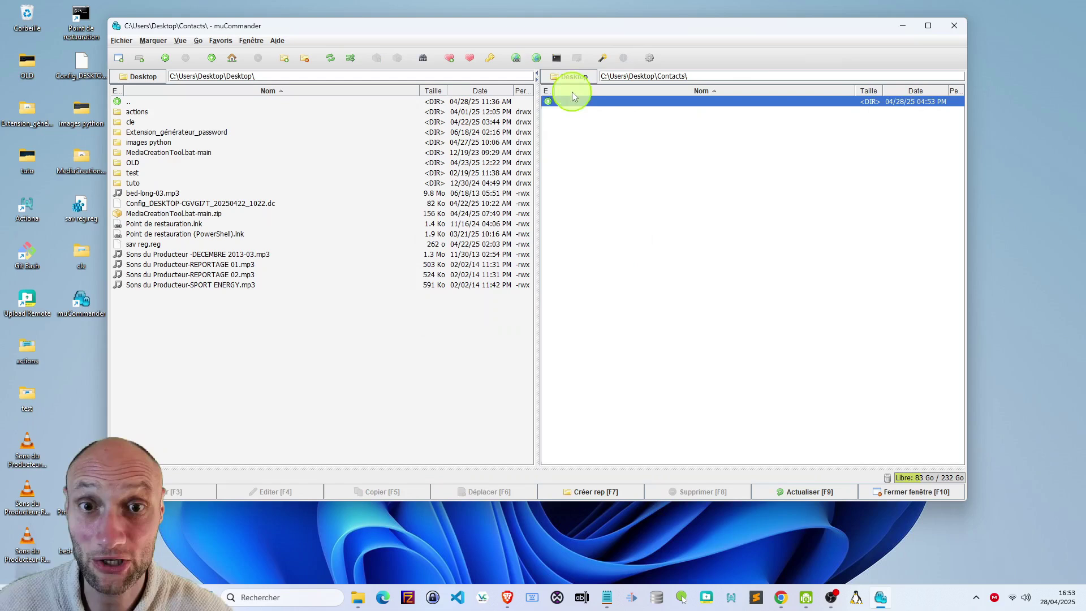
# - Turn on the tree view (Vue arborescente) for the pane showing the Contacts folder
pyautogui.click(179, 41)
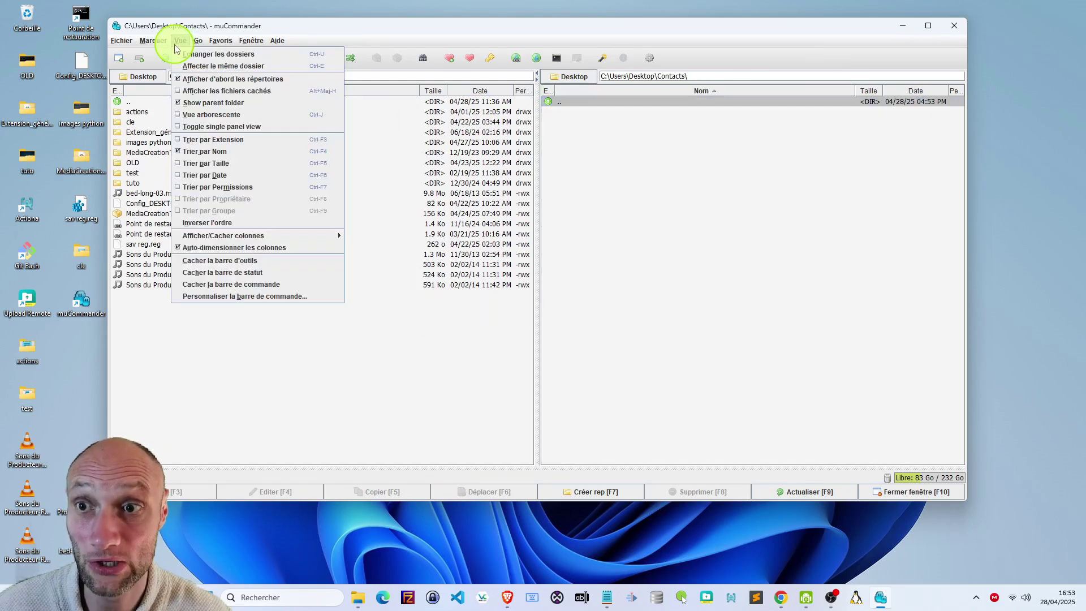
pyautogui.click(179, 119)
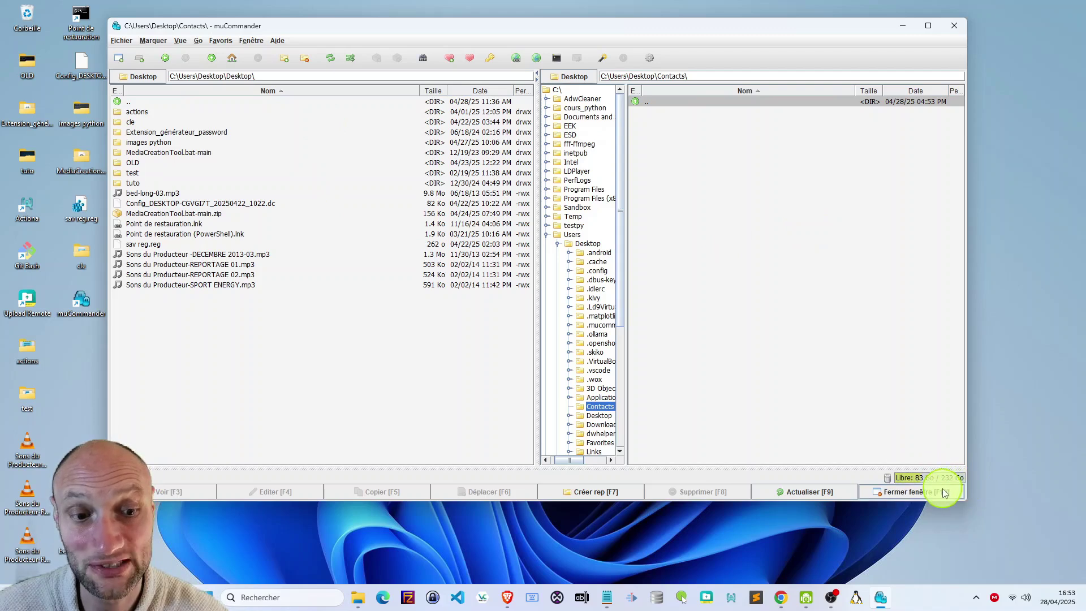
# - Examine the commands for views, navigation, favourites, marking and files, then return to the Desktop file list
pyautogui.click(181, 40)
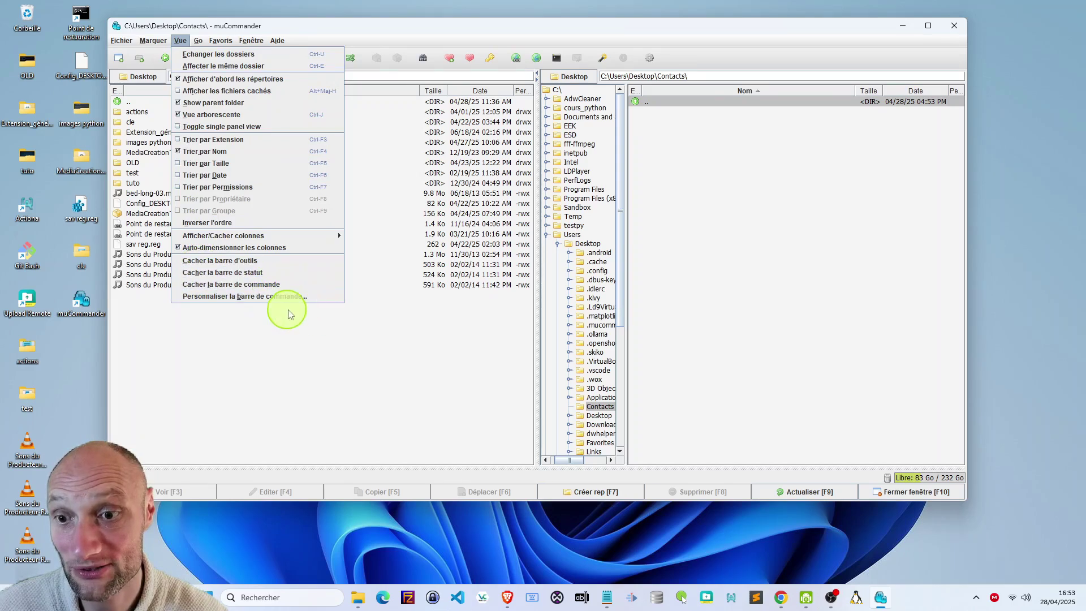
pyautogui.moveTo(198, 40)
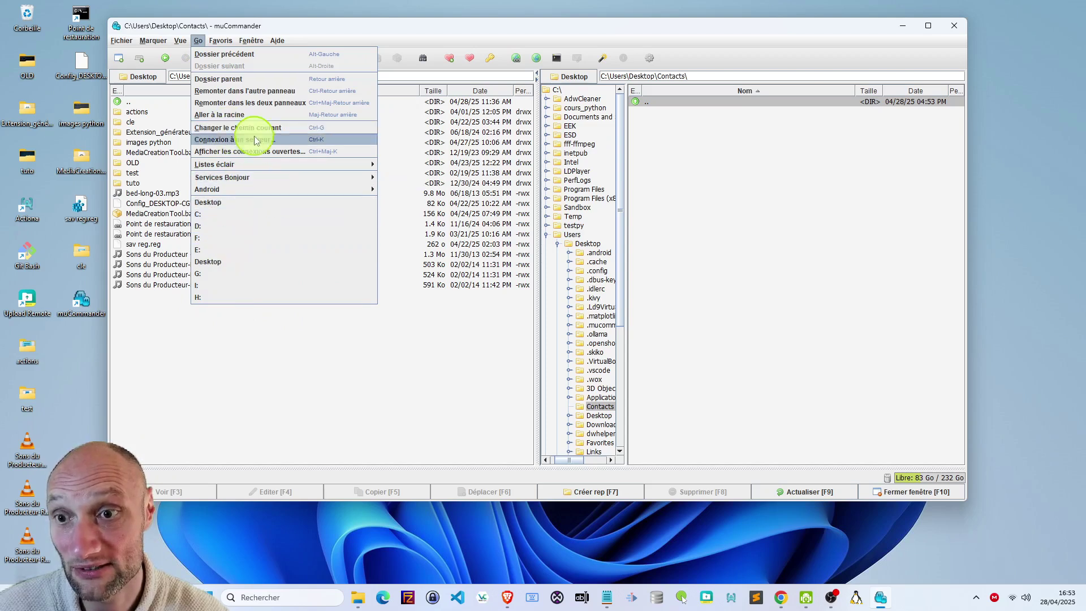
pyautogui.moveTo(267, 192)
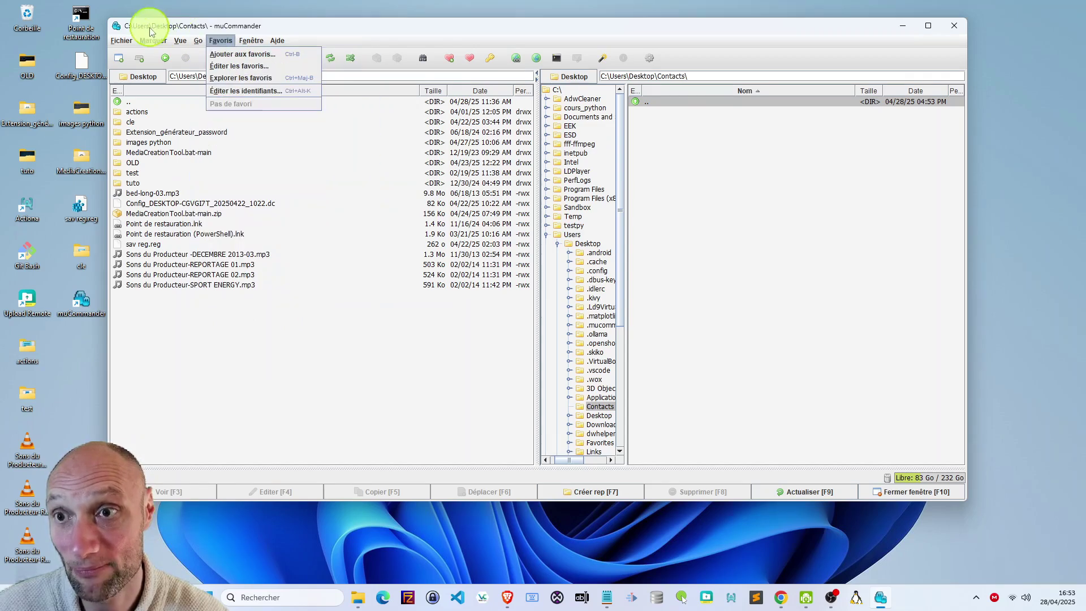
pyautogui.moveTo(153, 40)
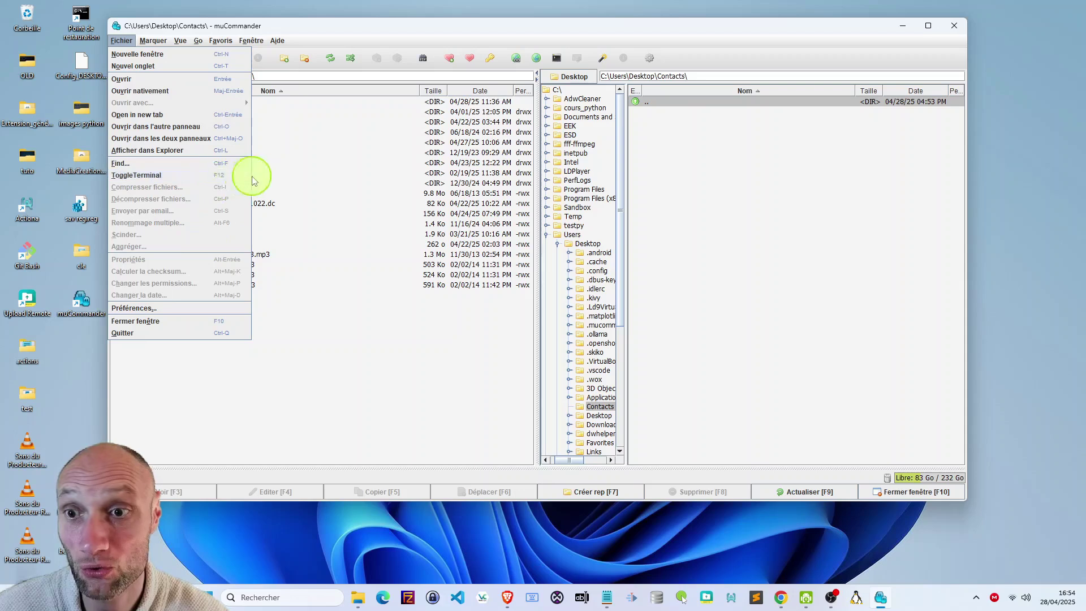
pyautogui.click(355, 304)
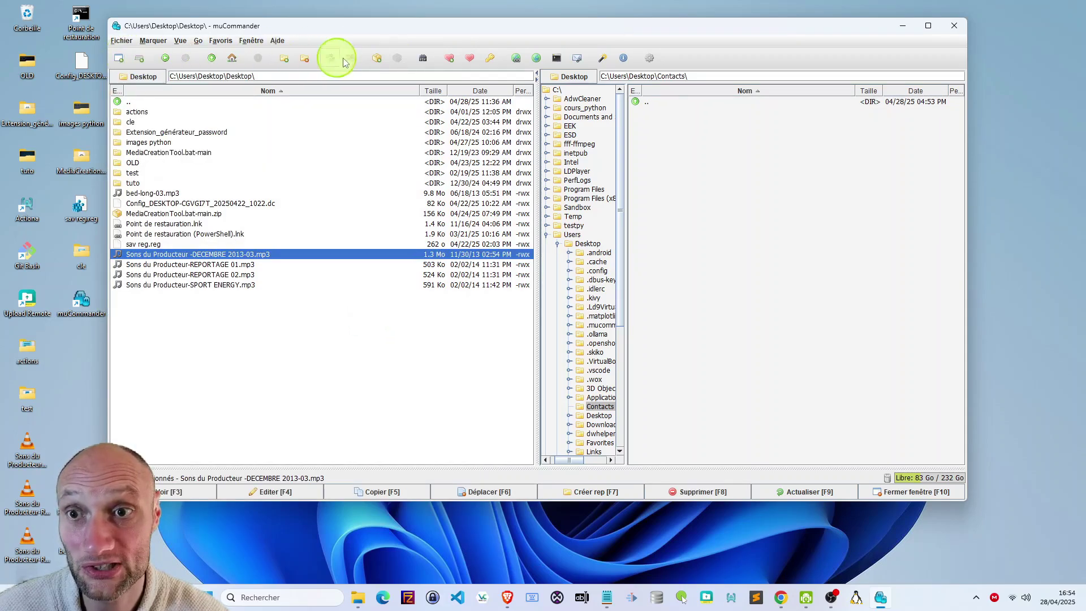
# - Set the time format to 24 hours in the general preferences and apply it
pyautogui.click(650, 61)
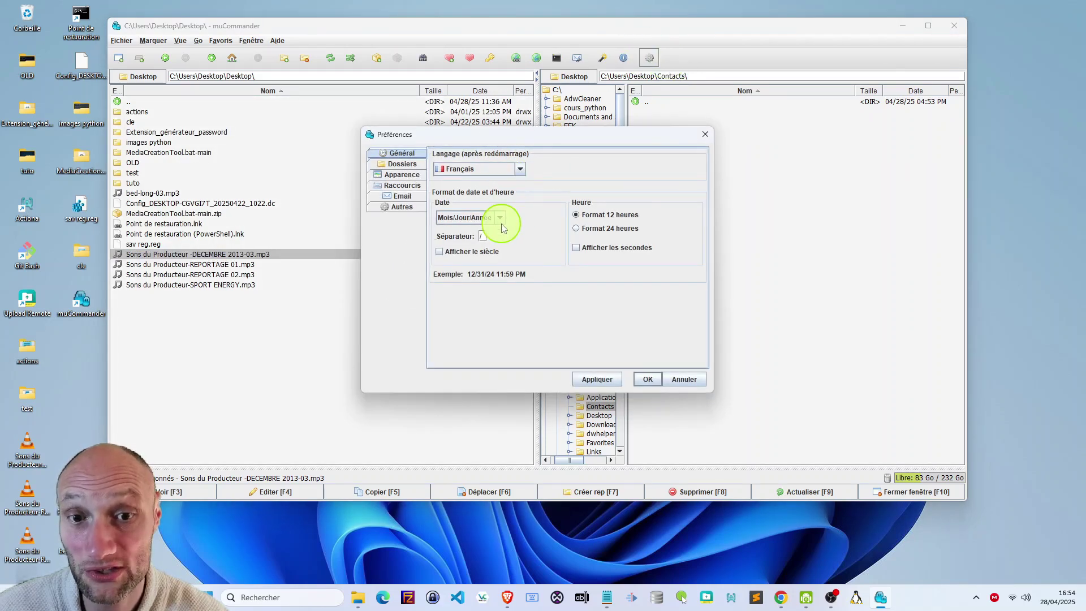
pyautogui.click(576, 229)
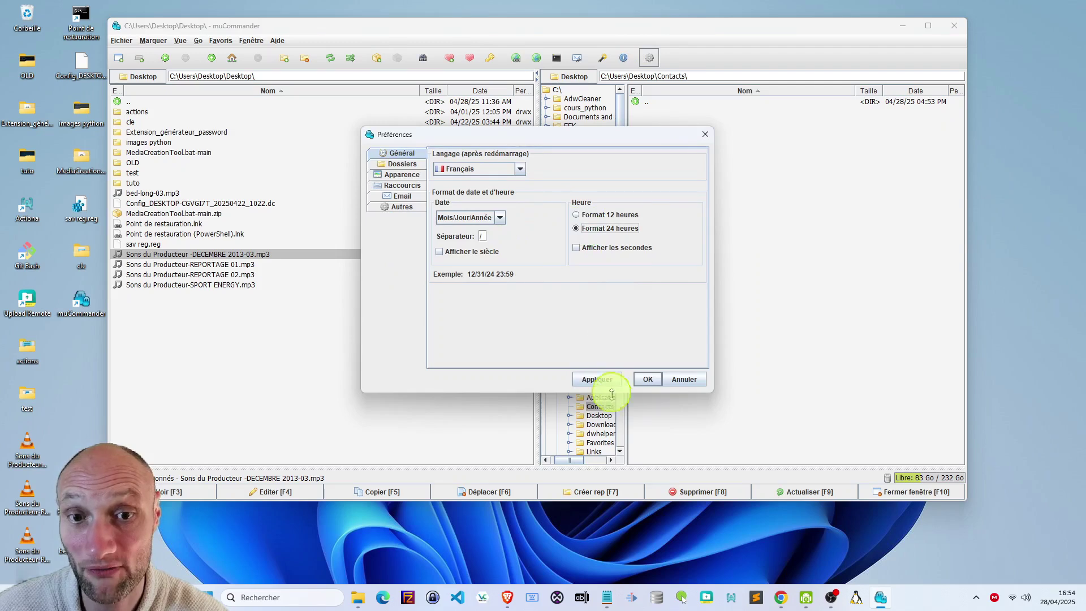
pyautogui.click(598, 380)
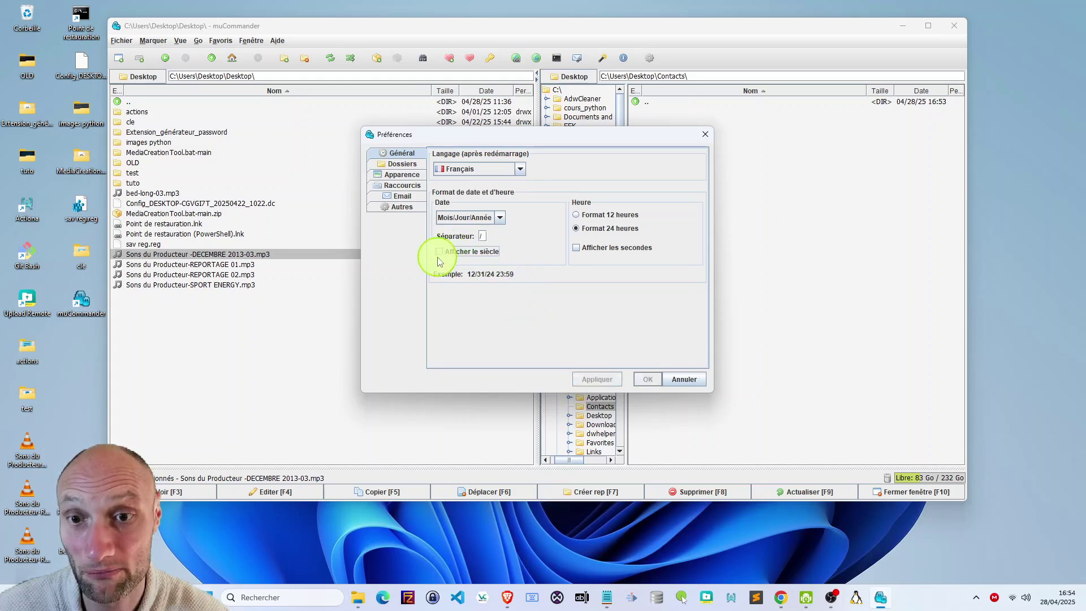
# - Review the folder preferences, then set the toolbar icon size to 200% in the appearance preferences and apply it
pyautogui.click(404, 165)
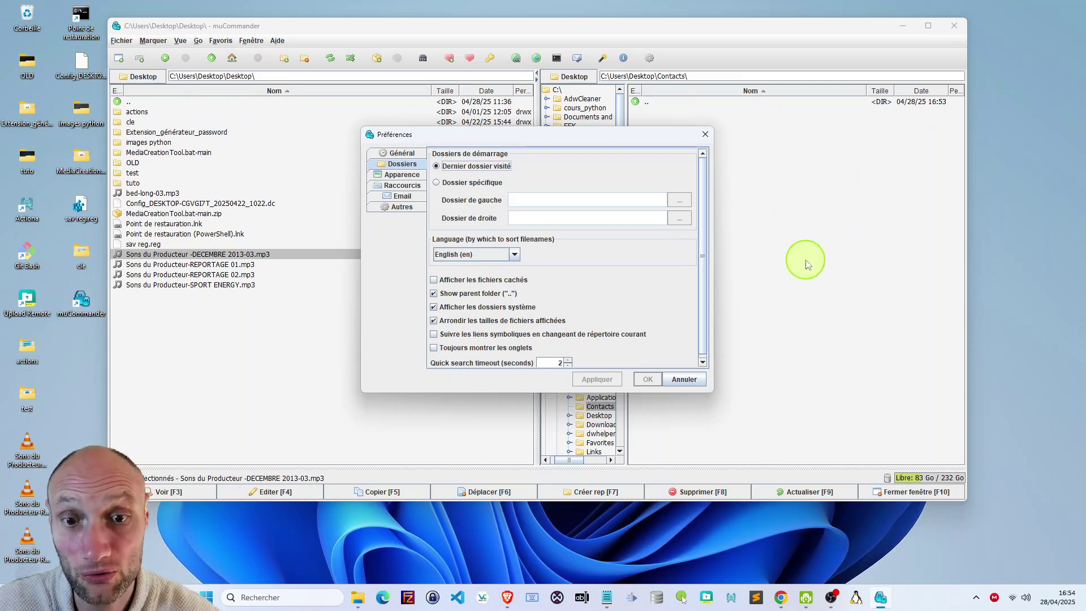
pyautogui.click(400, 174)
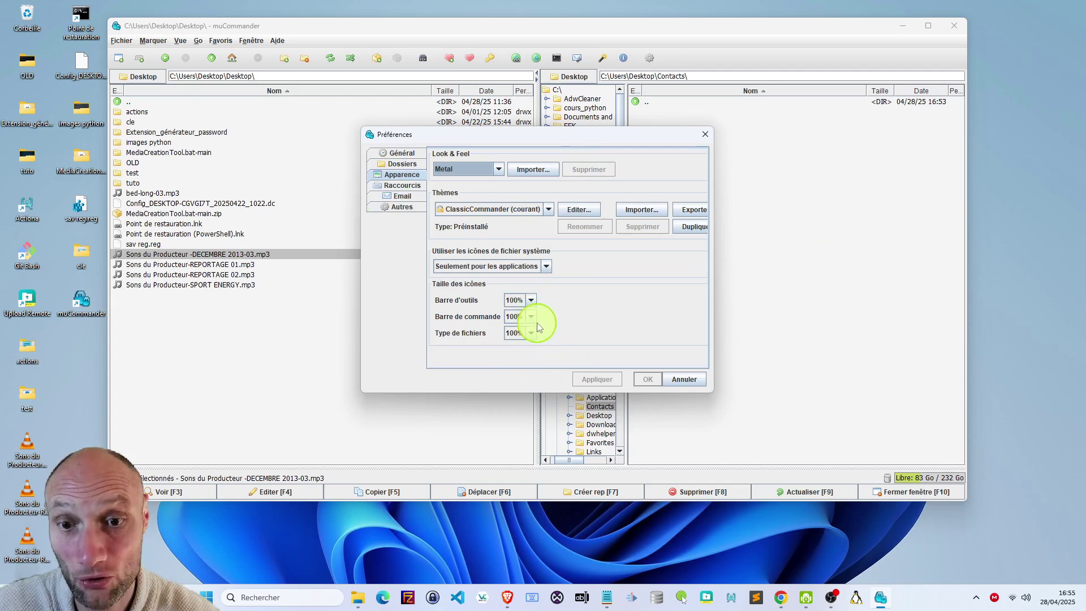
pyautogui.click(531, 300)
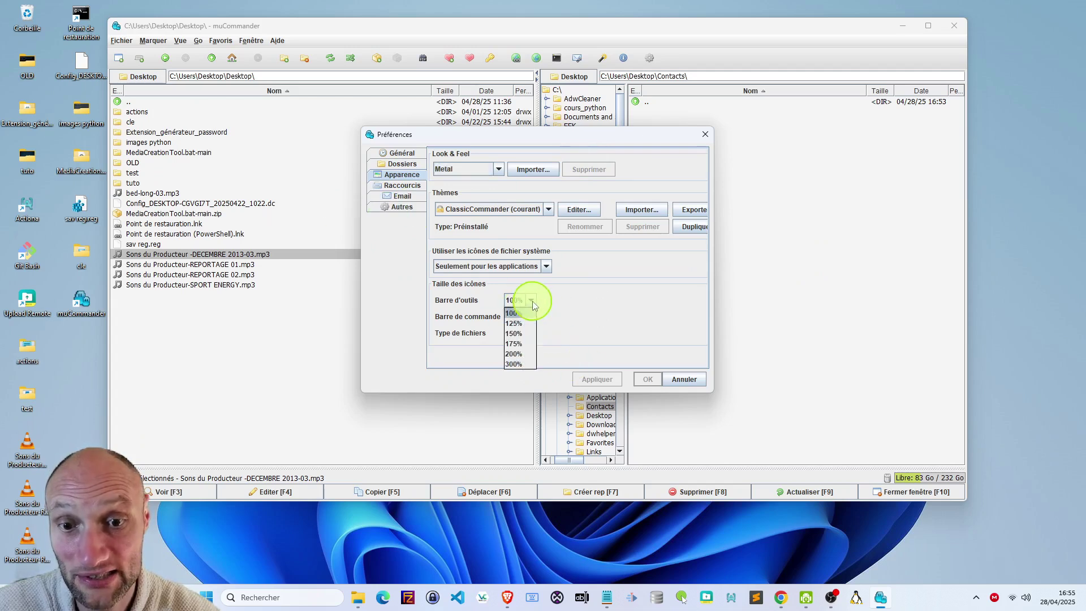
pyautogui.click(521, 355)
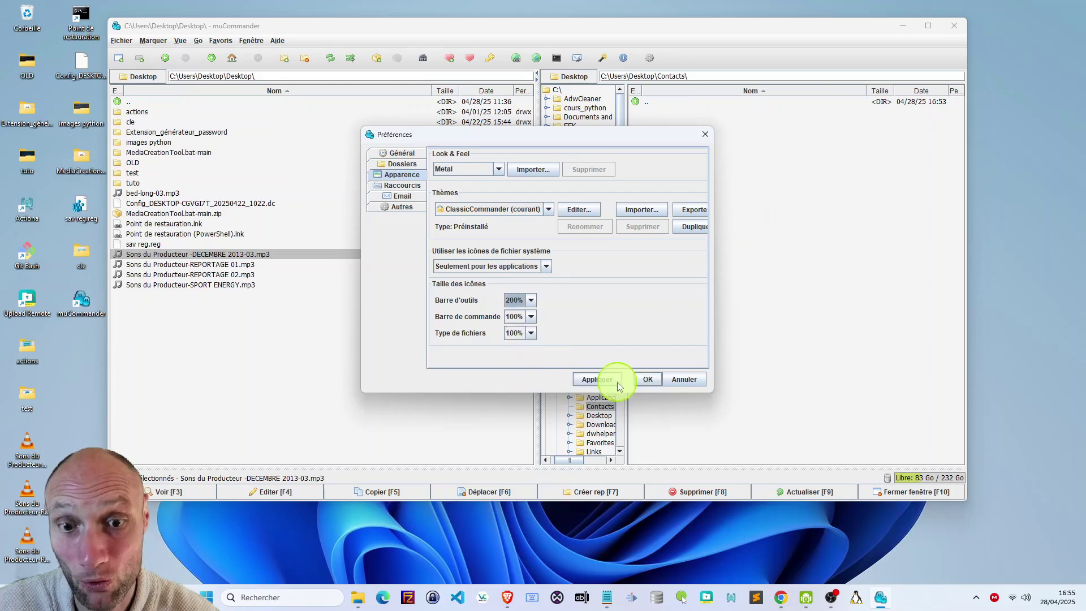
pyautogui.click(597, 379)
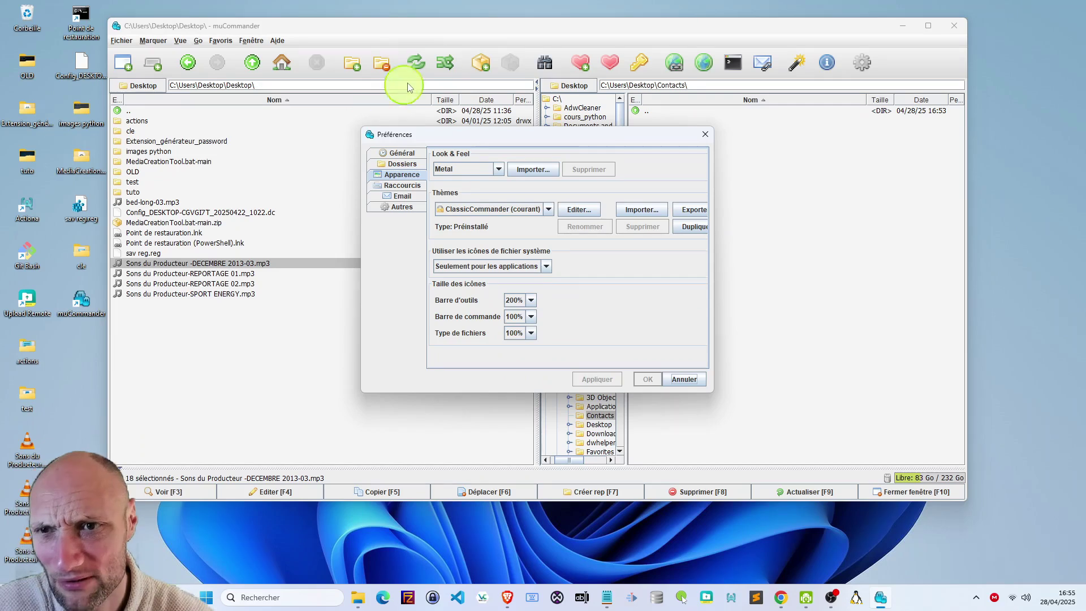
# - Set the toolbar icon size back to 100% and apply it
pyautogui.click(531, 301)
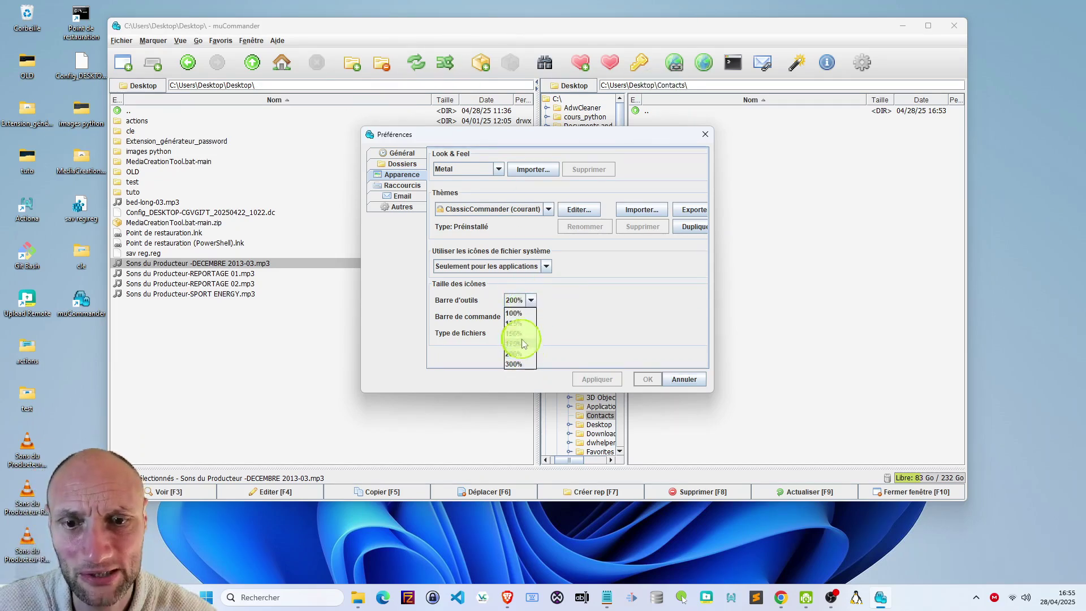
pyautogui.click(514, 313)
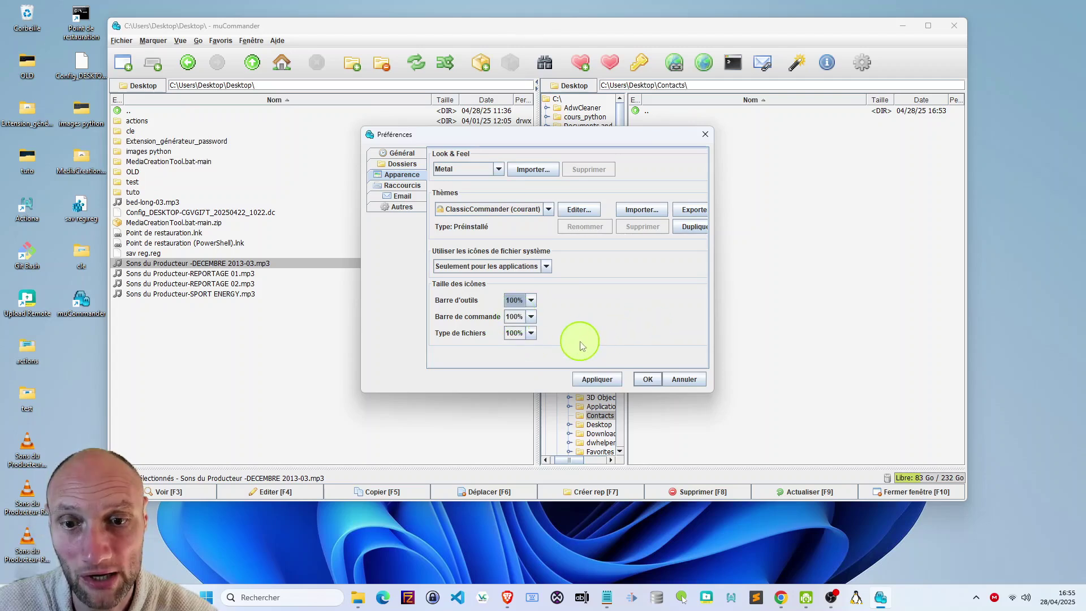
pyautogui.click(596, 378)
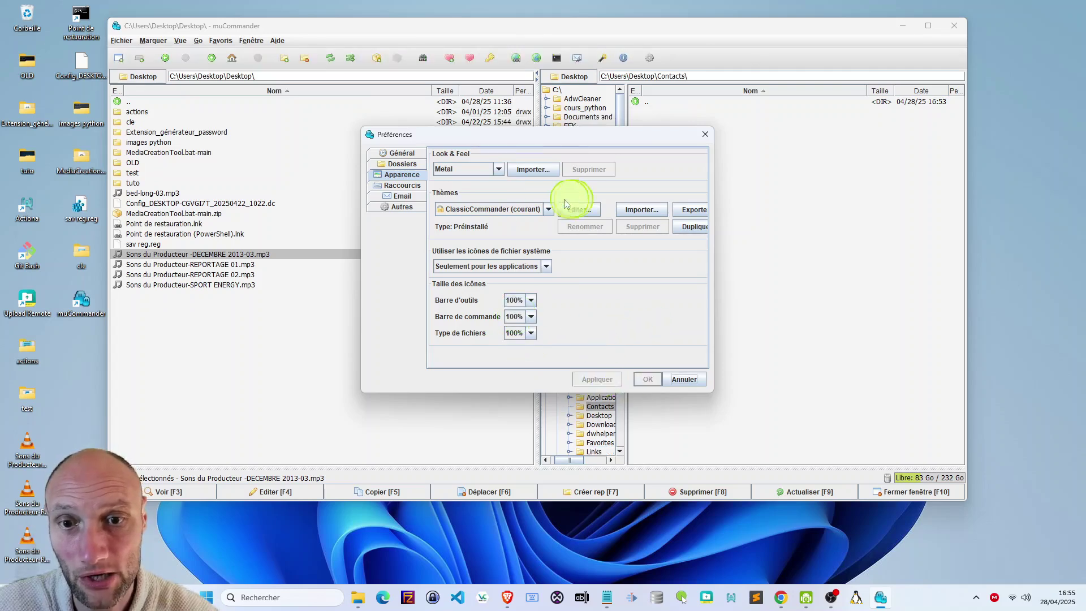
# - Examine the keyboard shortcut, email and miscellaneous preferences, then close the preferences without further changes
pyautogui.click(405, 185)
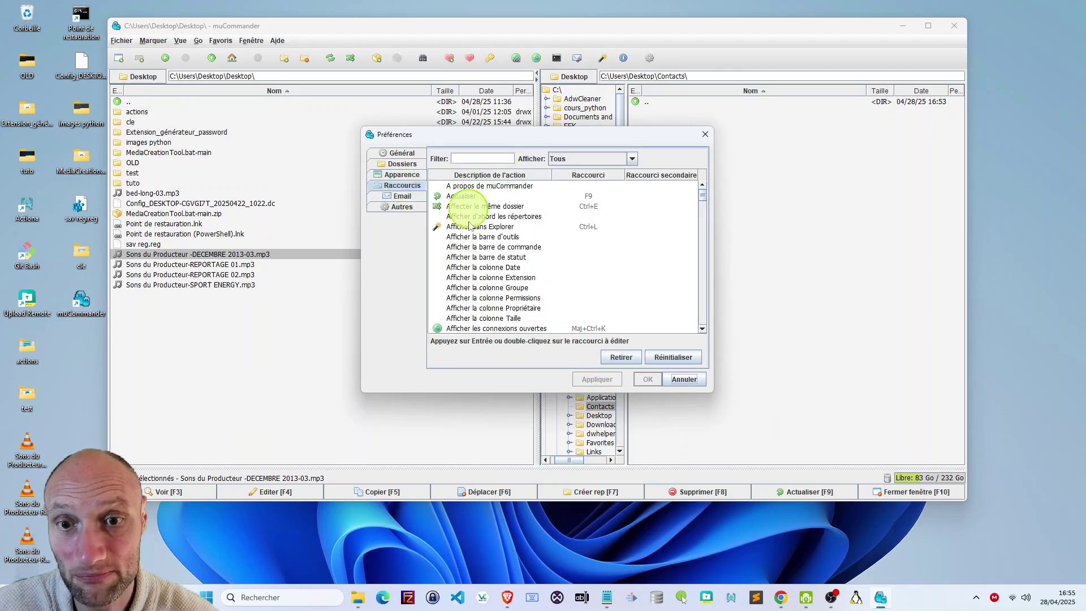
pyautogui.scroll(-12, 534, 272)
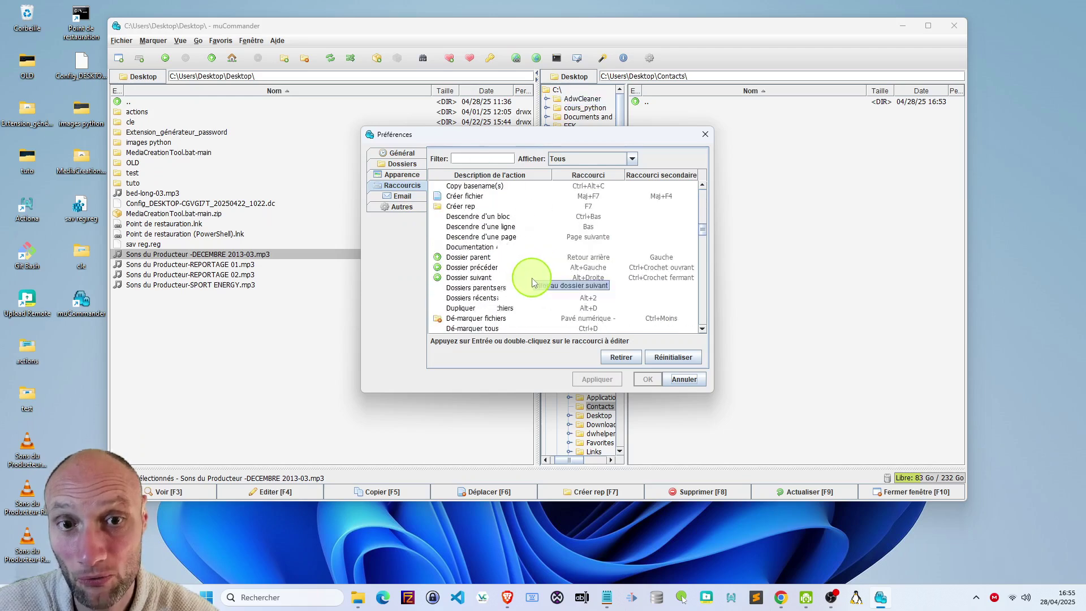
pyautogui.scroll(15, 534, 284)
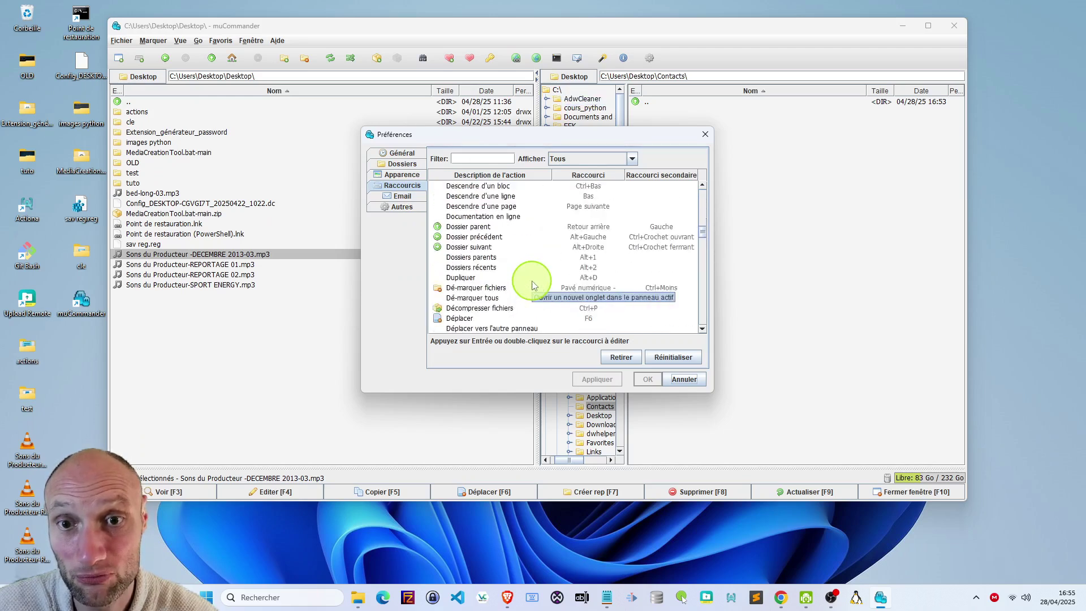
pyautogui.click(406, 194)
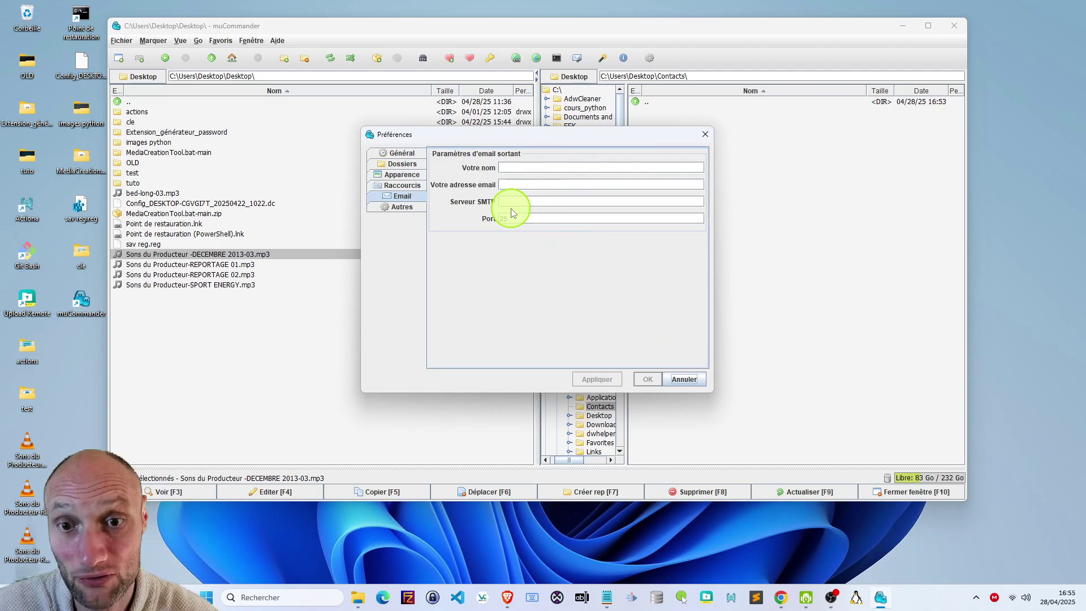
pyautogui.click(399, 206)
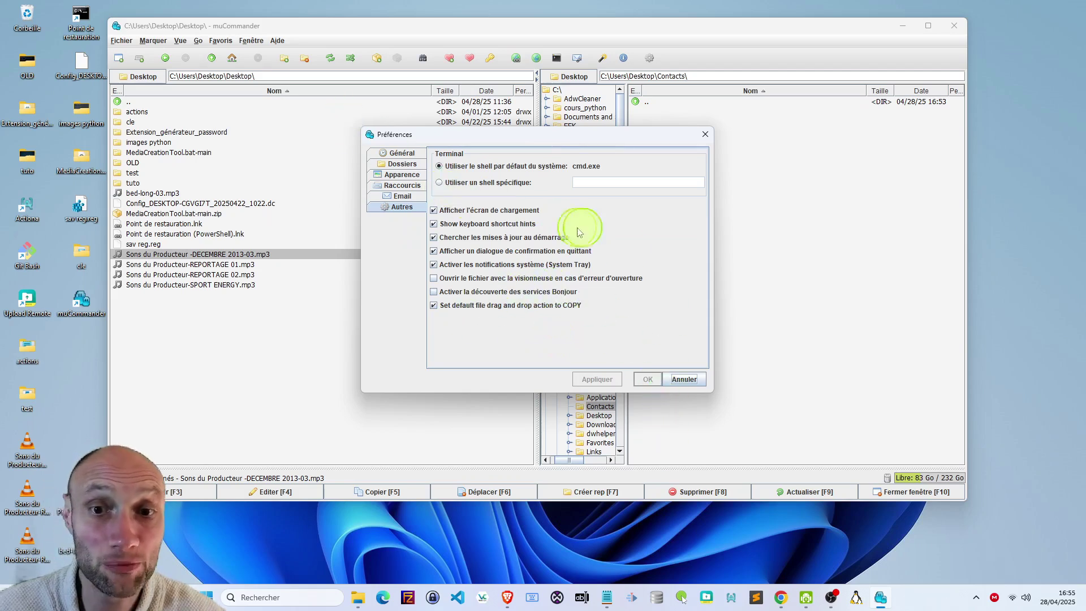
pyautogui.click(684, 380)
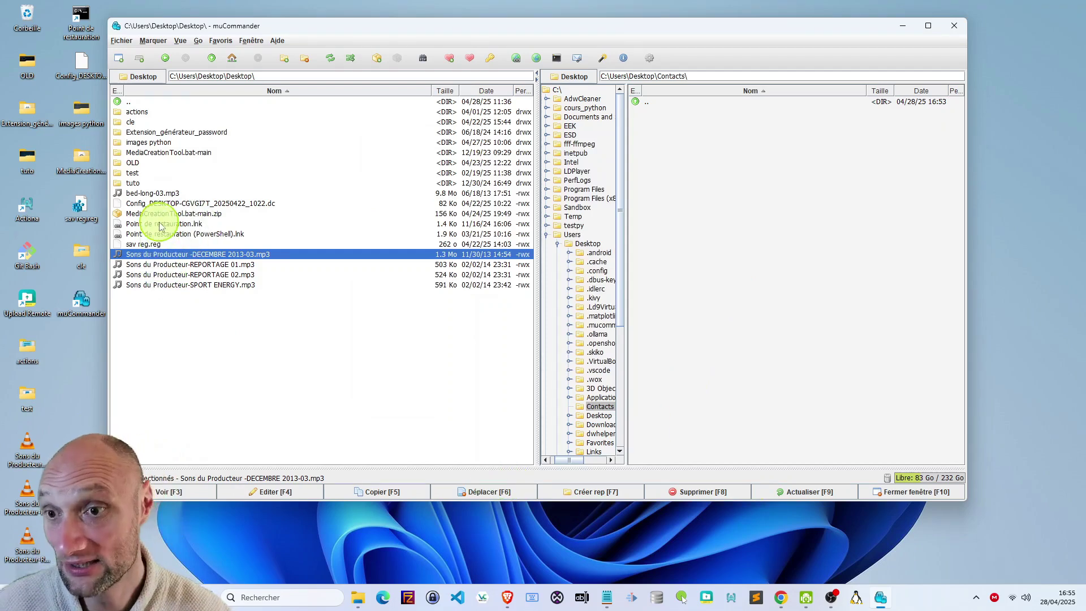
# - Examine the context commands offered for the empty area of the Desktop file list and dismiss them
pyautogui.rightClick(210, 385)
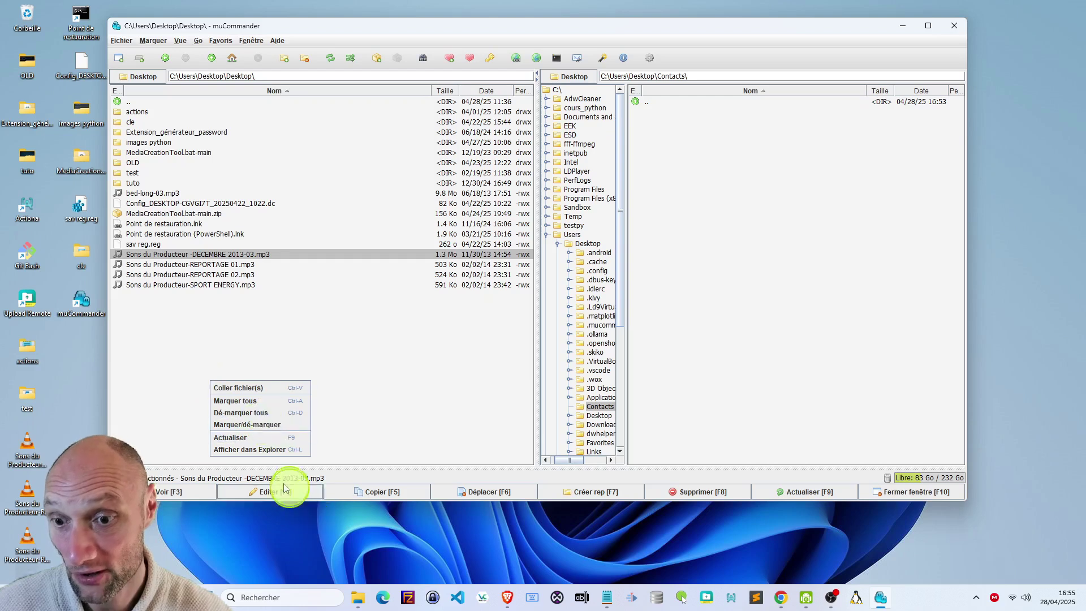
pyautogui.click(153, 421)
pyautogui.rightClick(195, 362)
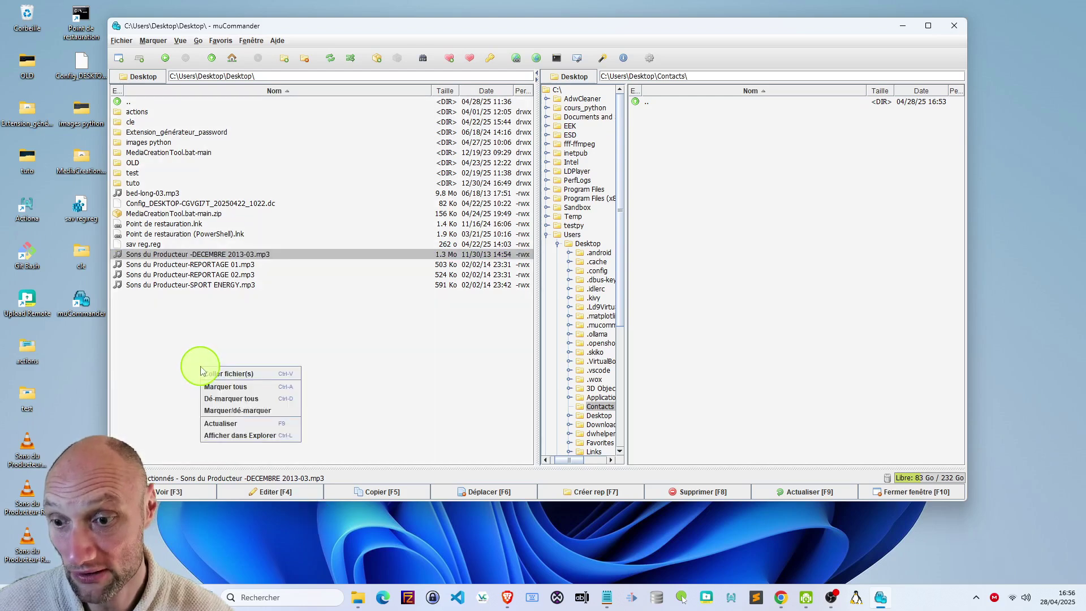
pyautogui.rightClick(154, 369)
pyautogui.click(141, 393)
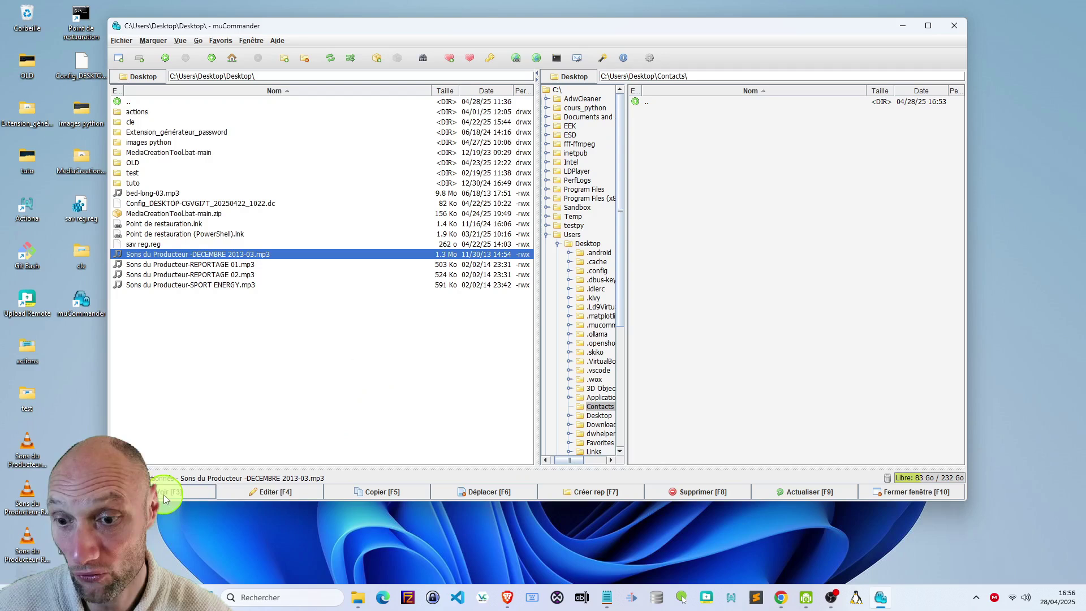